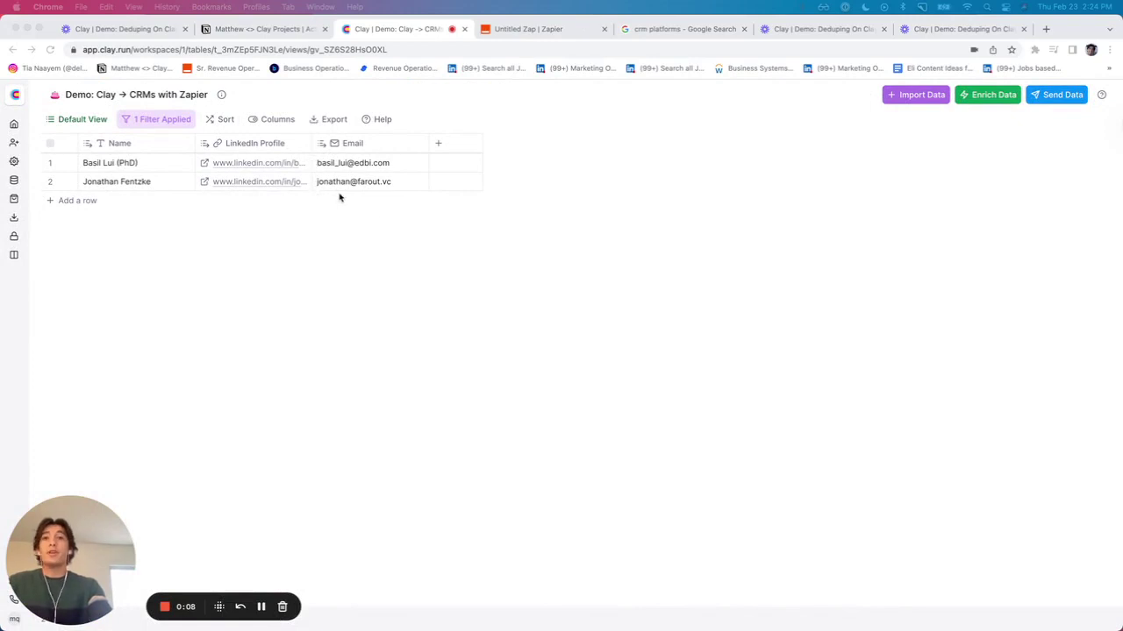
Add a Send Data integration column to the table, choosing the HTTP API export from the API category
left_click(437, 147)
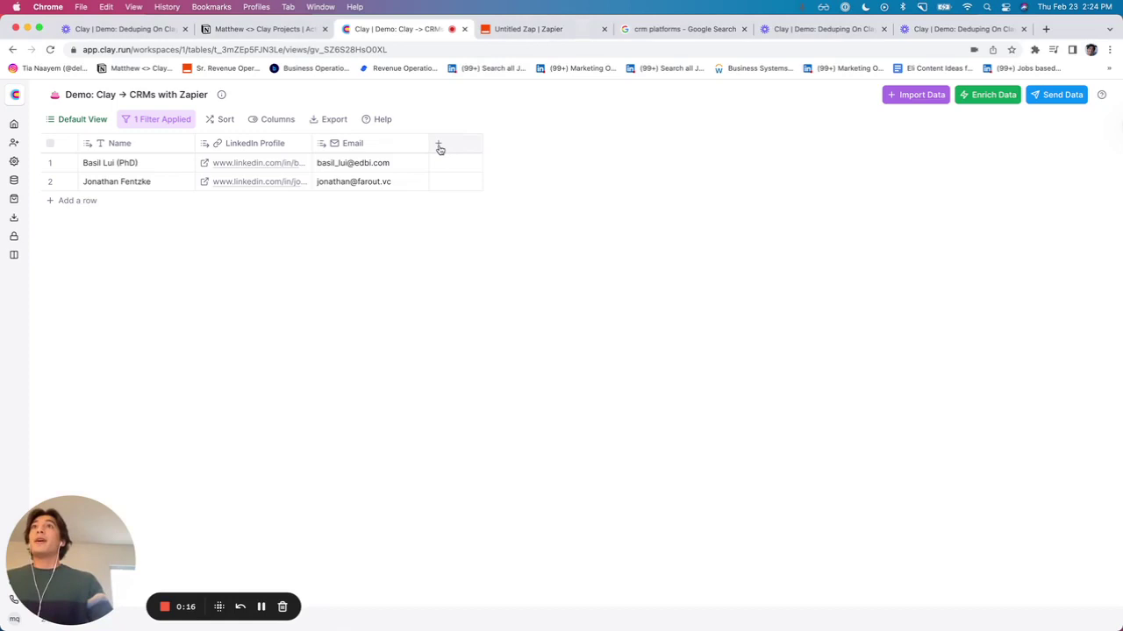
left_click(439, 146)
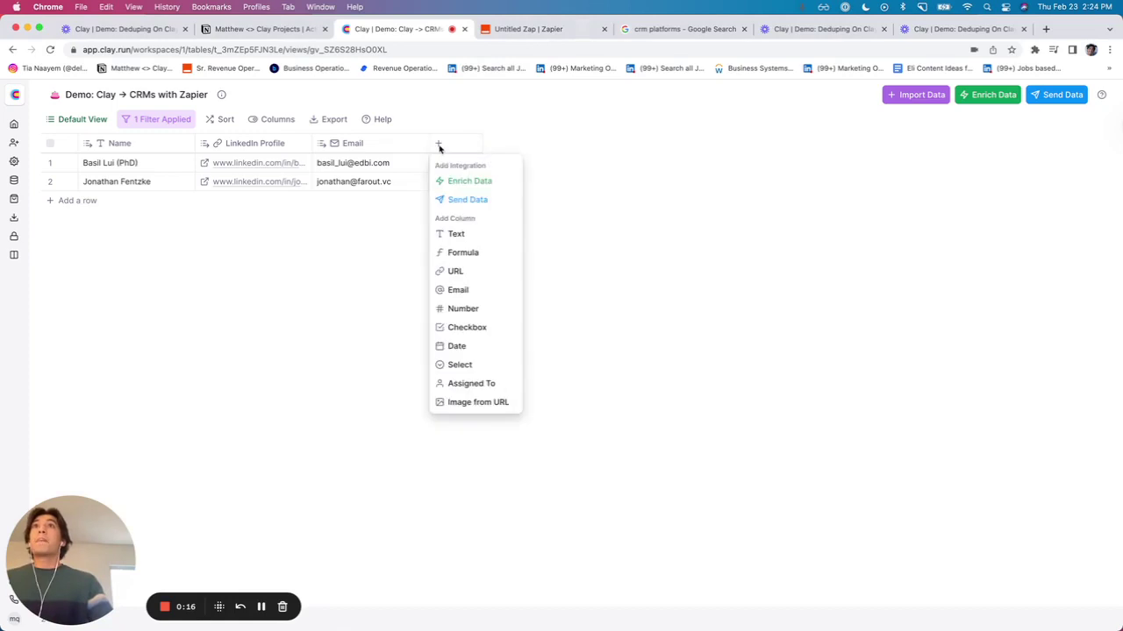
left_click(487, 203)
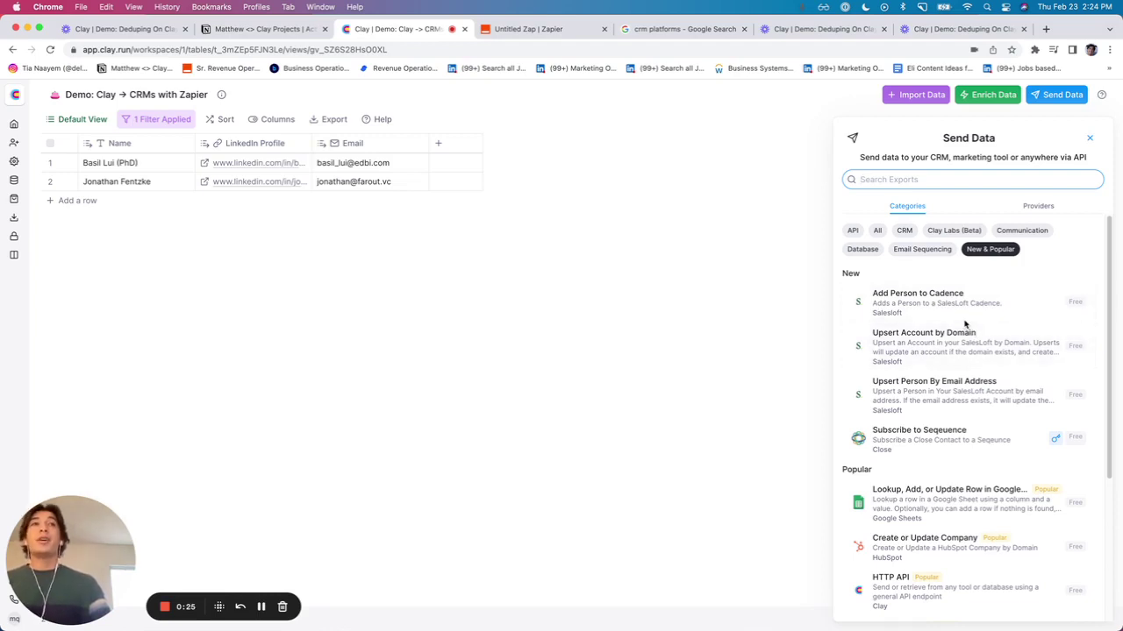
scroll(966, 326, "down", 5)
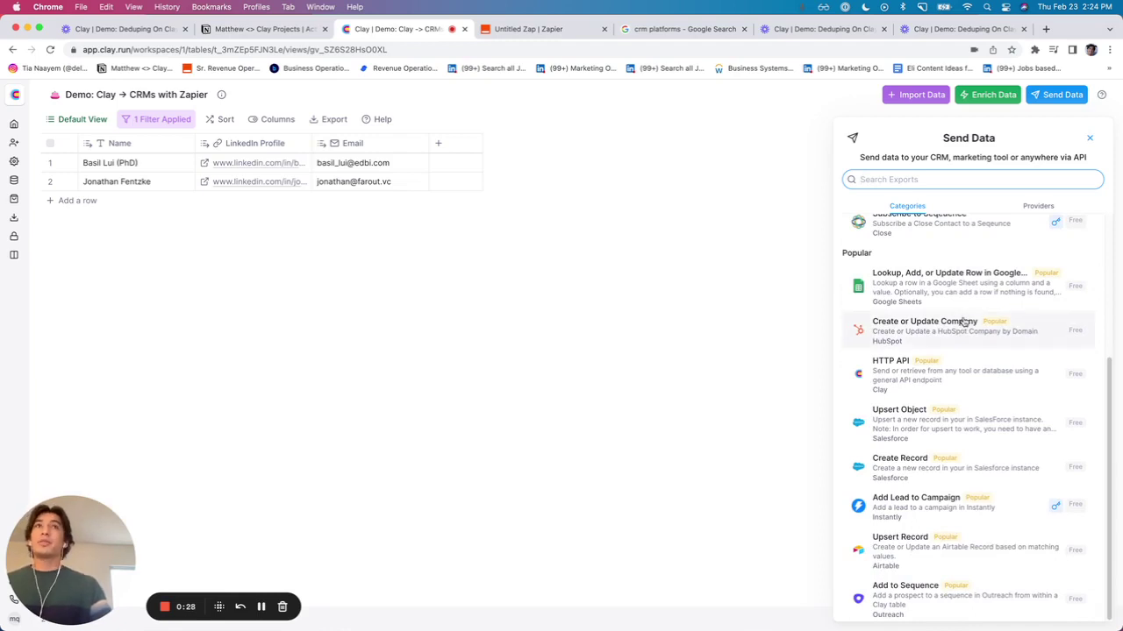
scroll(963, 325, "up", 5)
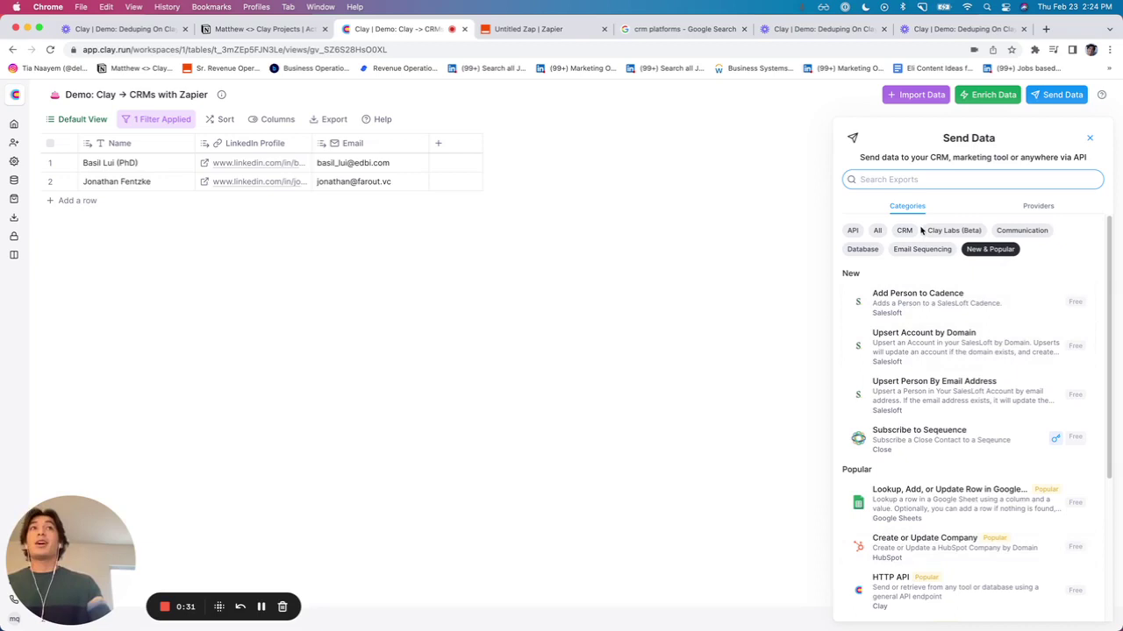
left_click(851, 230)
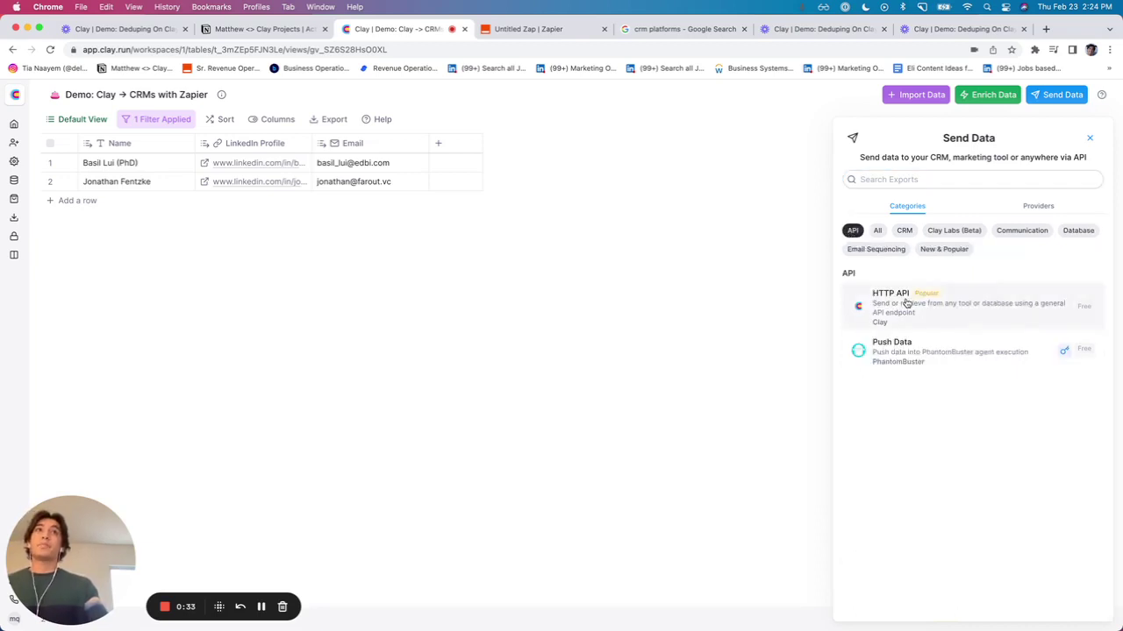
left_click(906, 303)
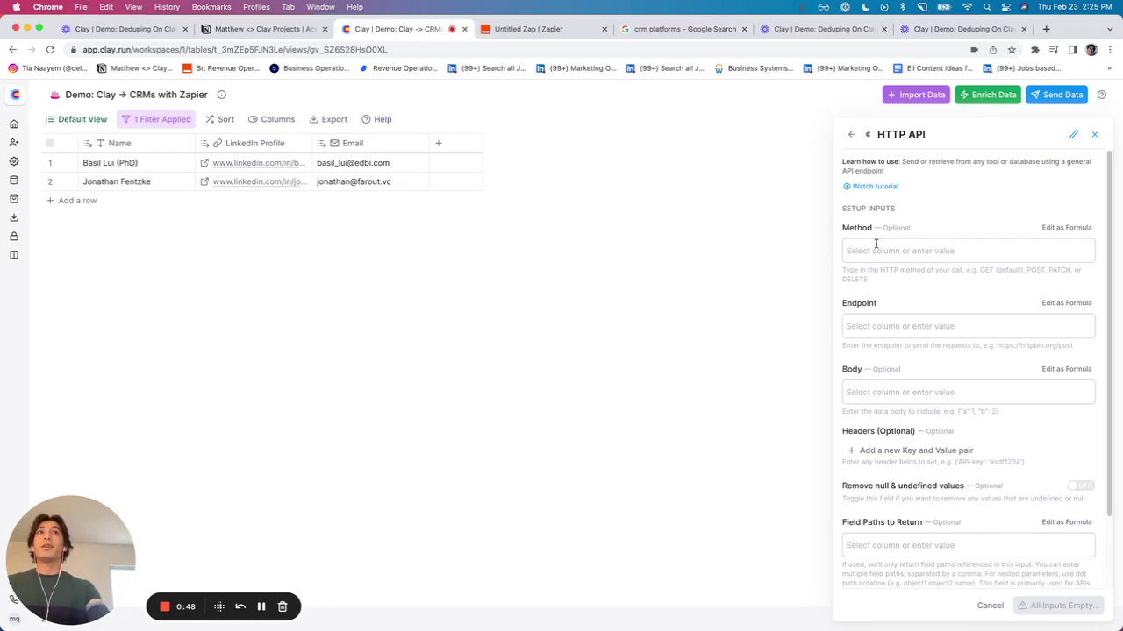
Switch to the Untitled Zap in Zapier and set the Webhooks by Zapier trigger event to Catch Hook
left_click(539, 29)
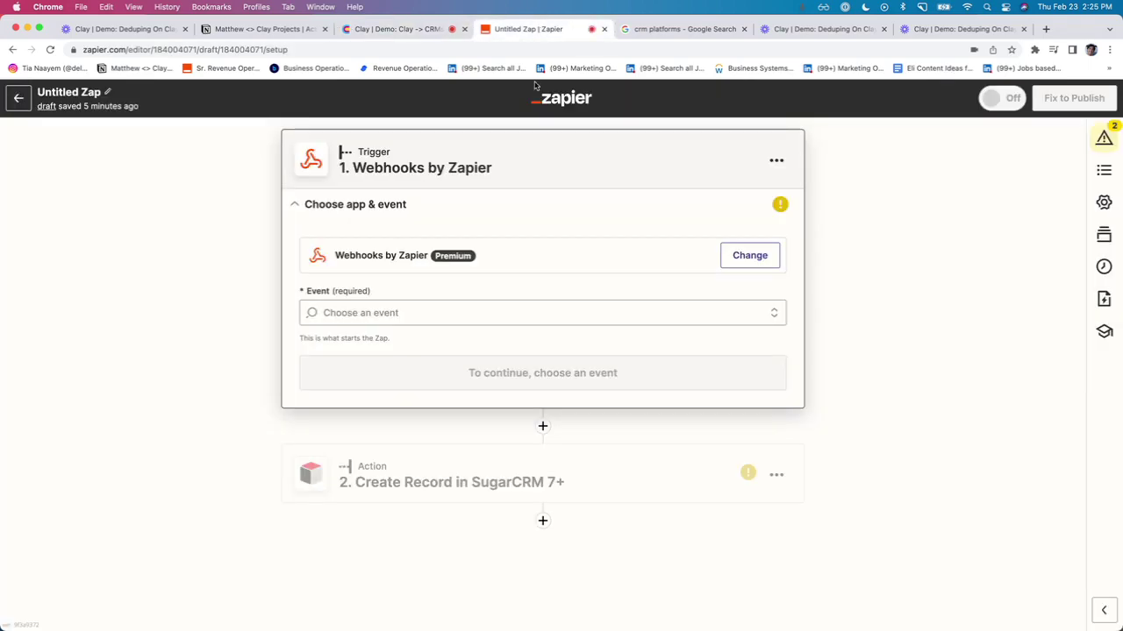
left_click(750, 255)
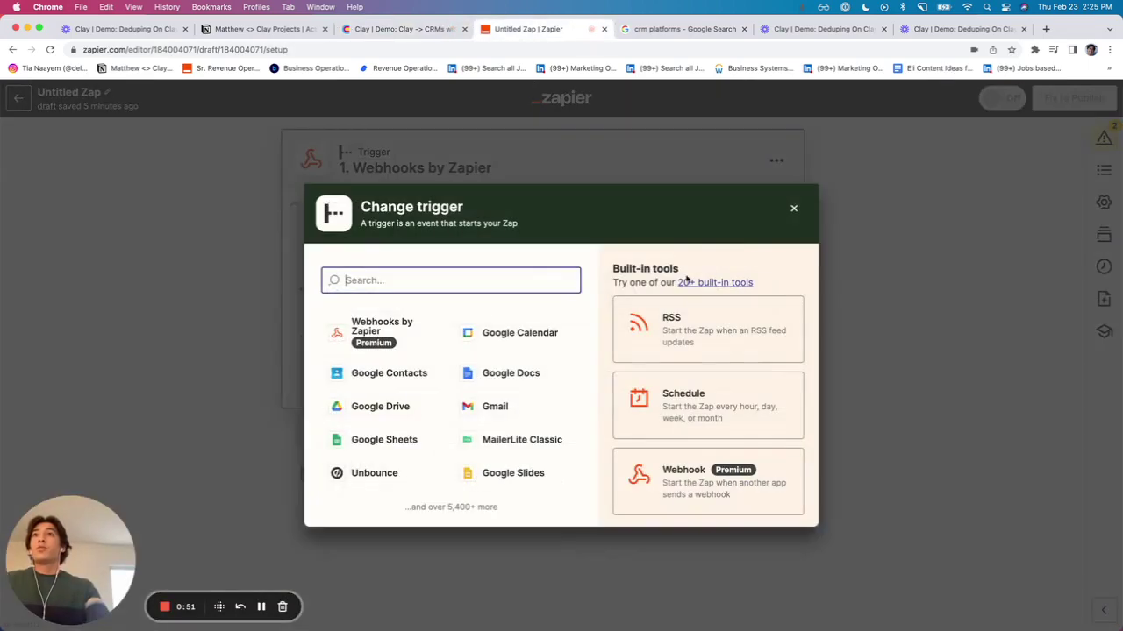
left_click(428, 324)
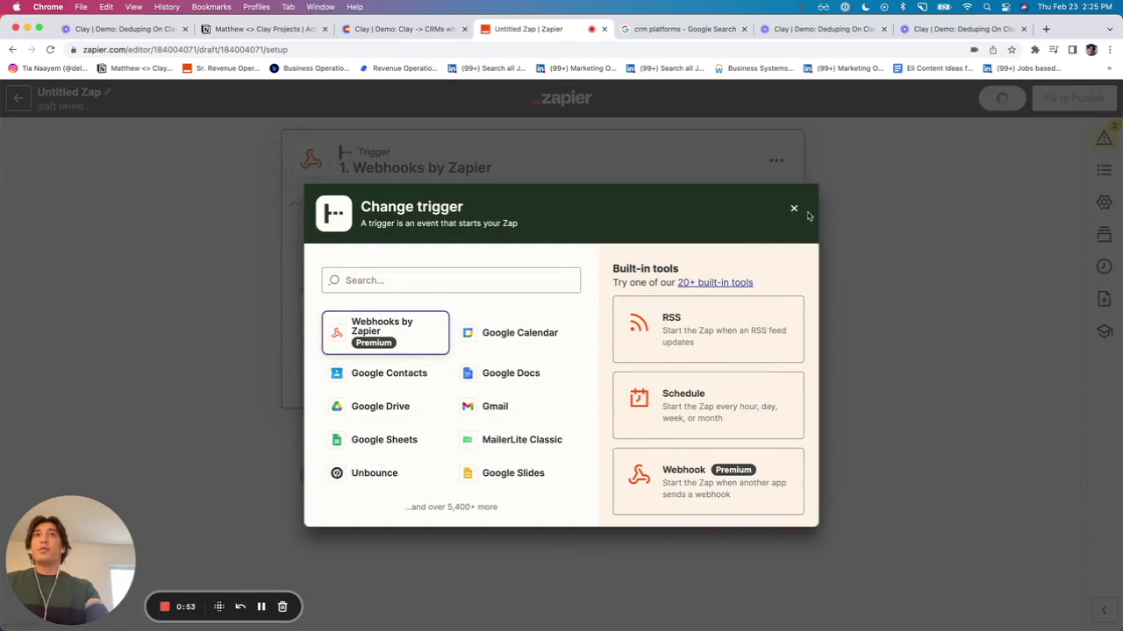
left_click(793, 209)
left_click(607, 318)
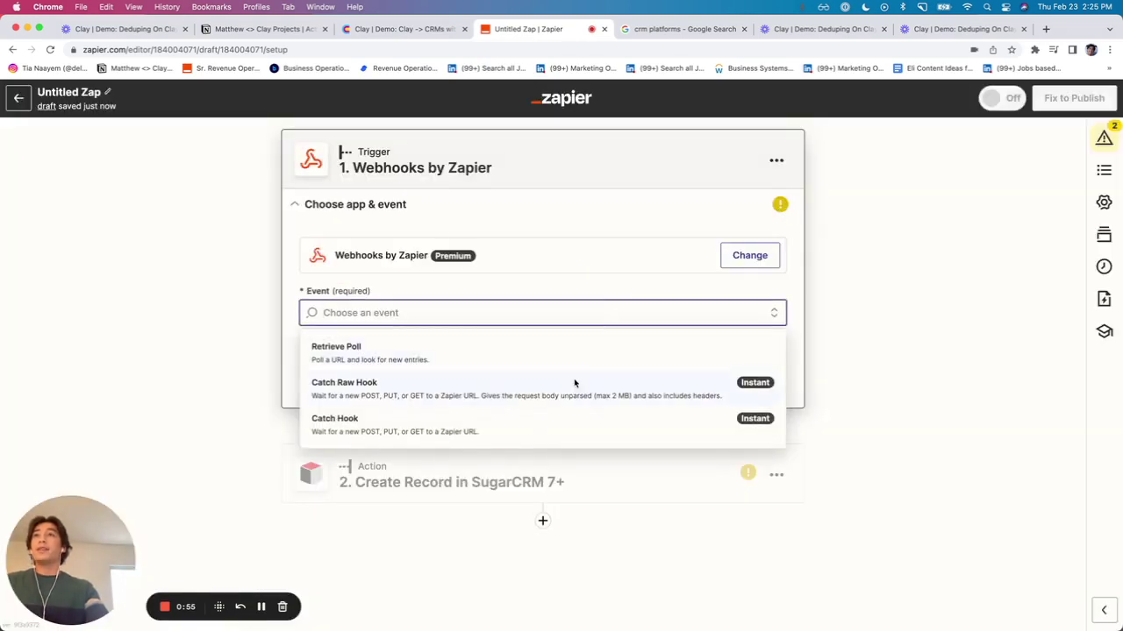
left_click(548, 426)
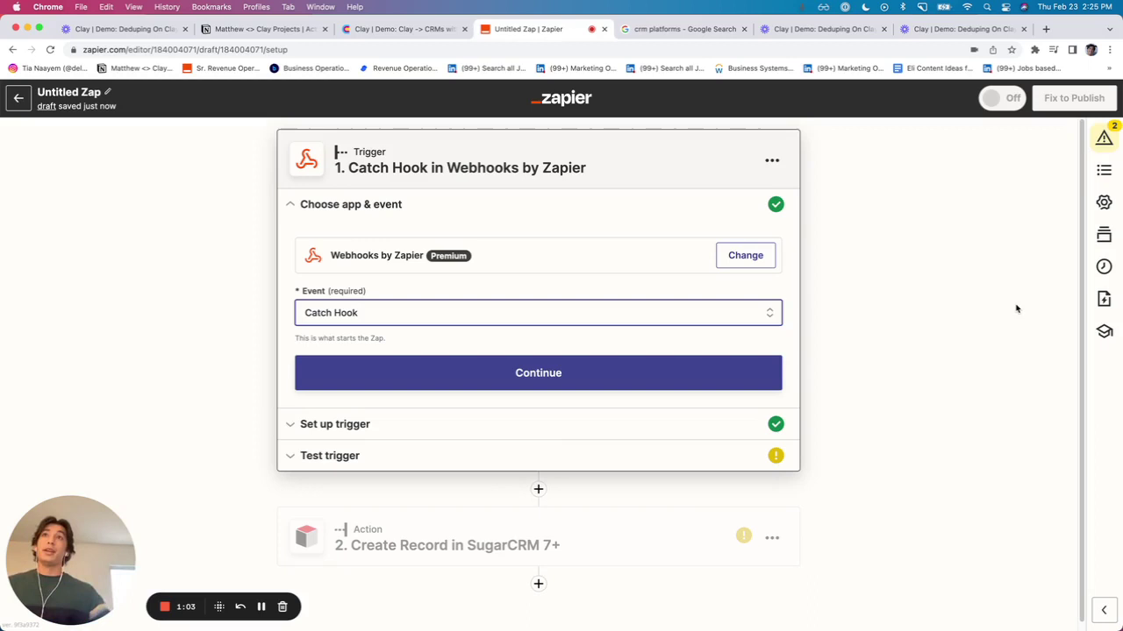
Continue through the trigger setup without a child key and copy the Zap's custom webhook URL
left_click(709, 383)
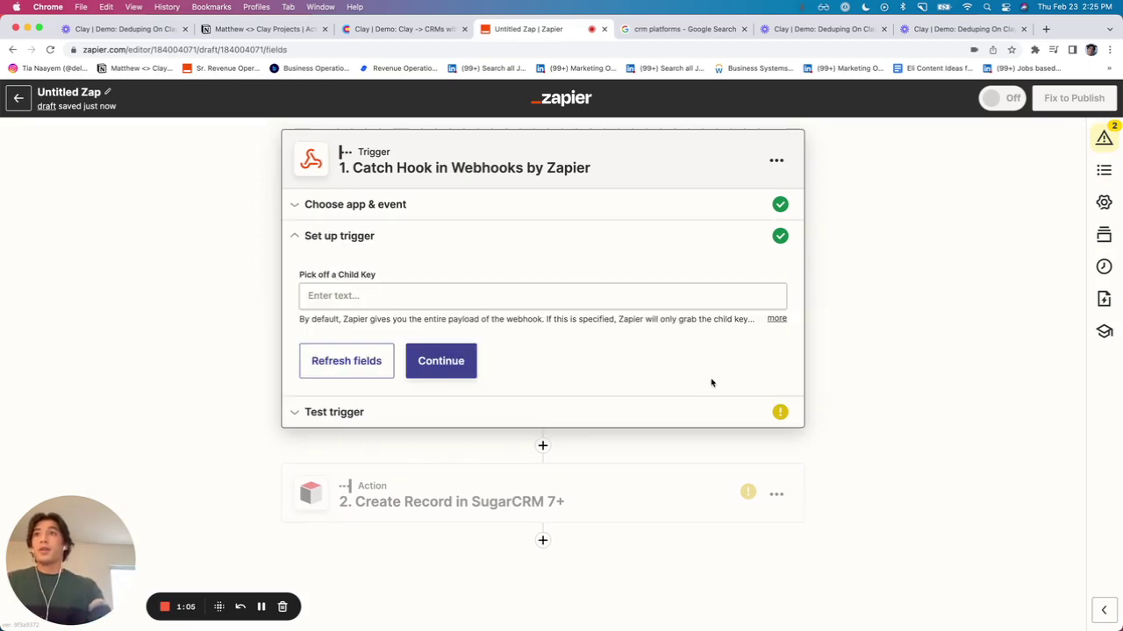
left_click(441, 362)
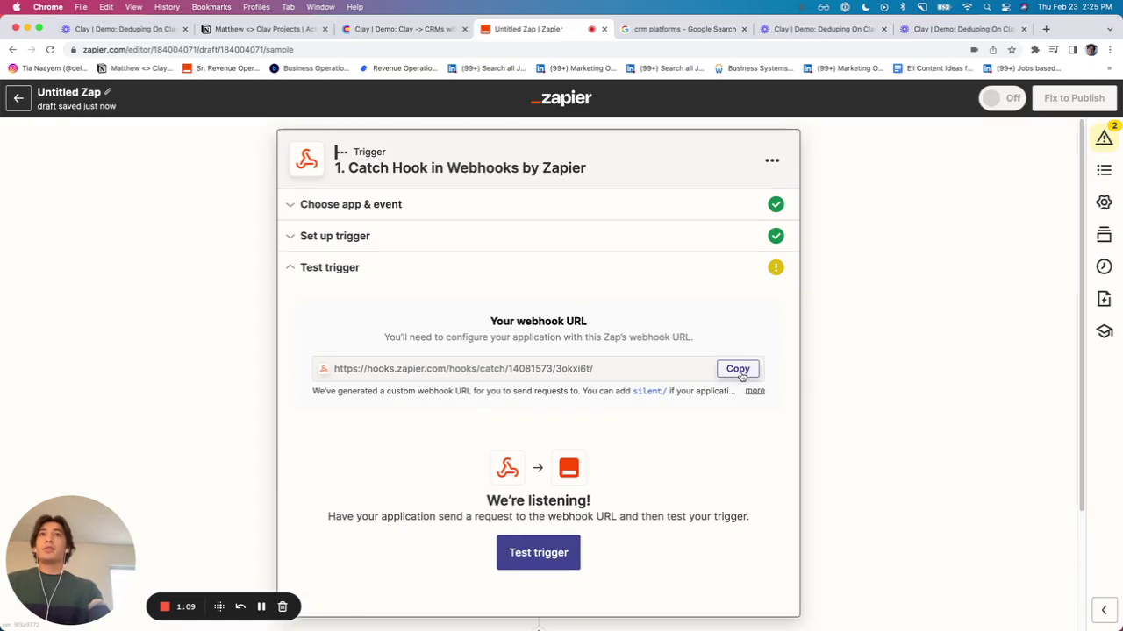
left_click(737, 369)
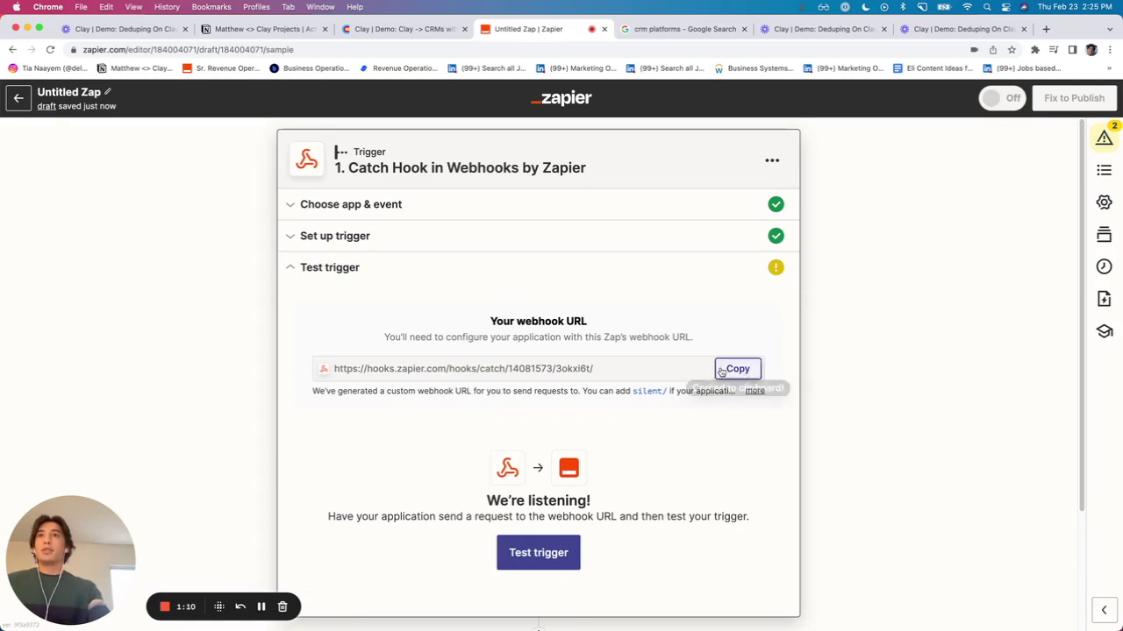
Back in the Clay table, set the HTTP API method to POST and paste the copied webhook URL as the endpoint
left_click(425, 32)
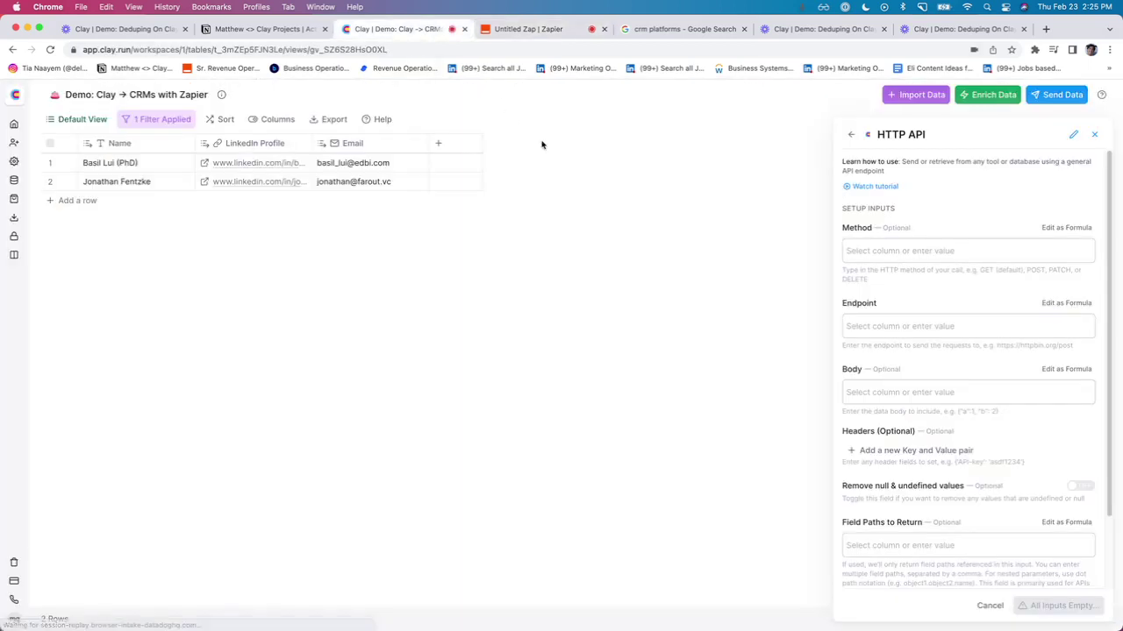
left_click(916, 251)
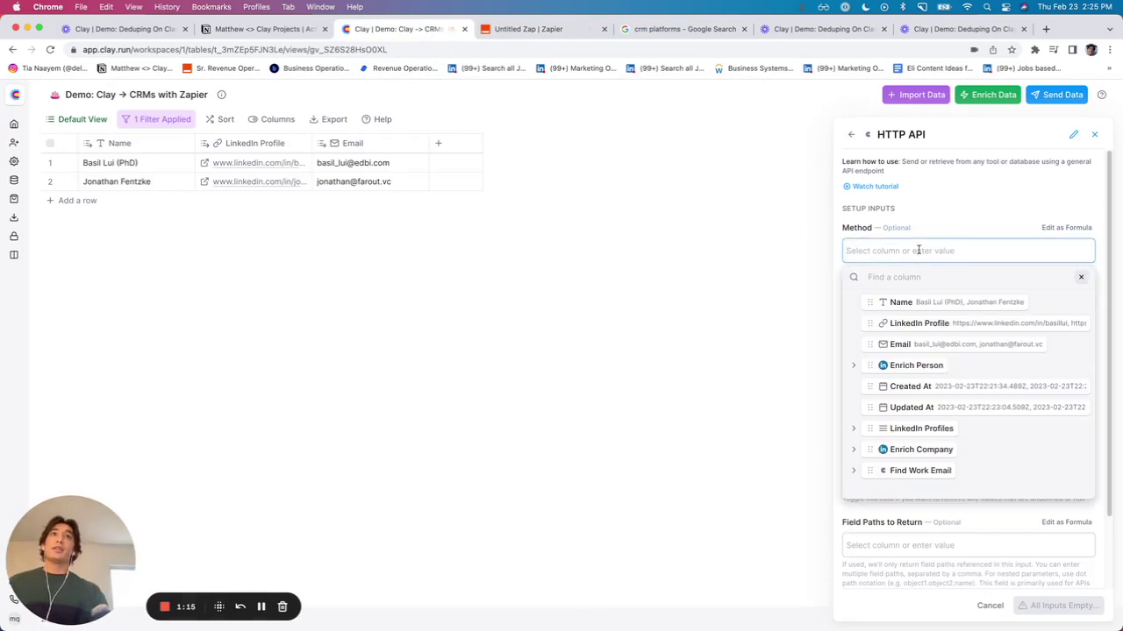
type("POST")
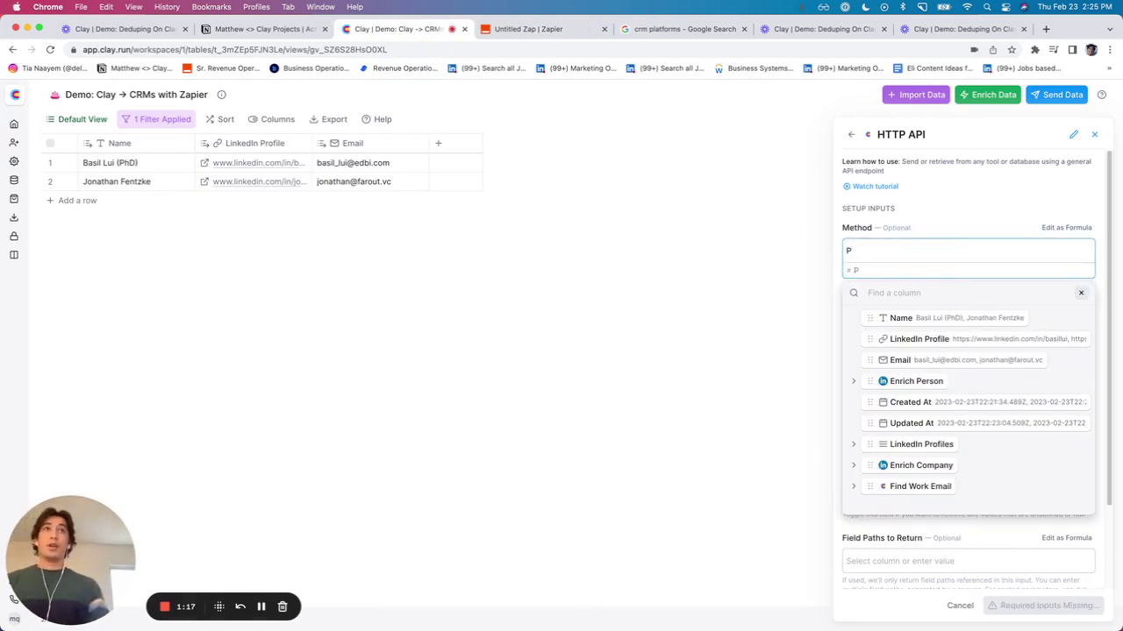
left_click(1080, 293)
left_click(925, 340)
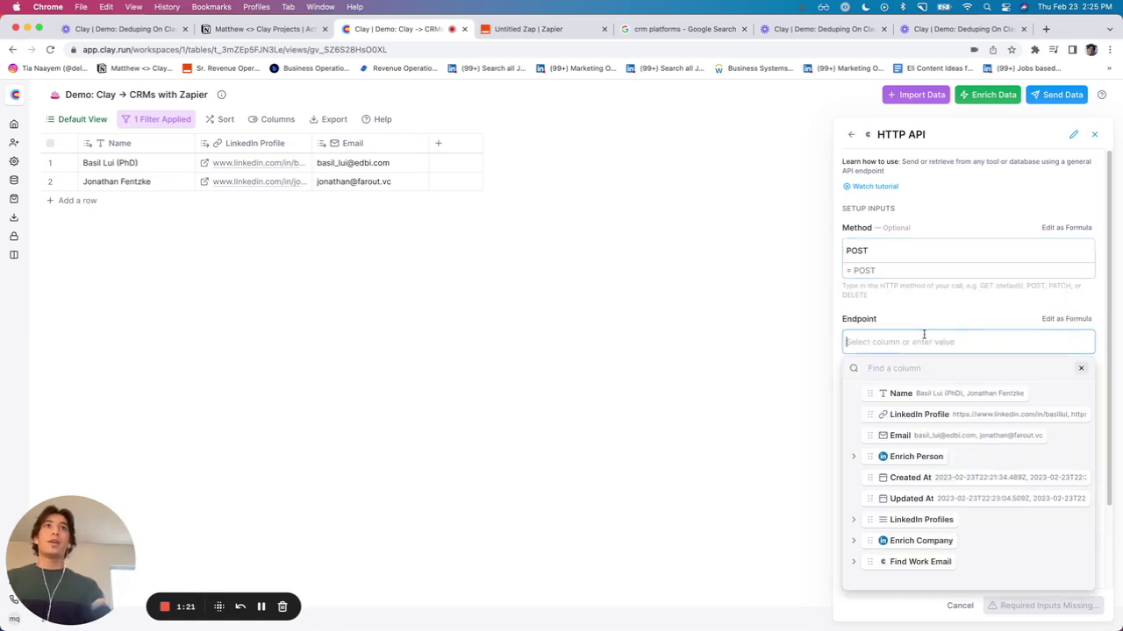
key("super+v")
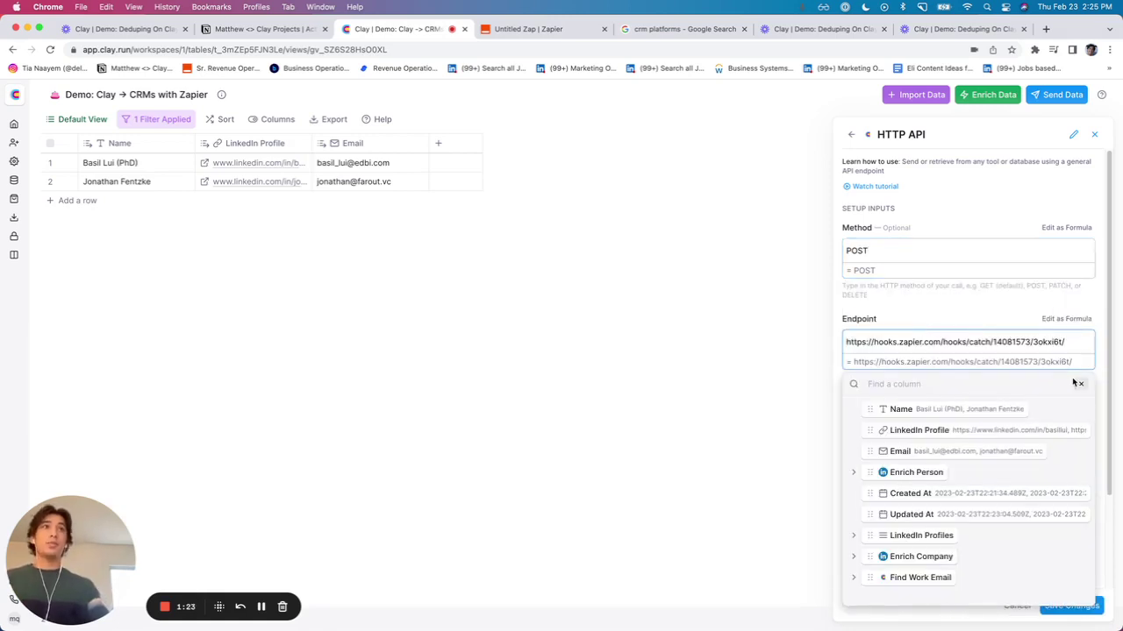
left_click(1080, 383)
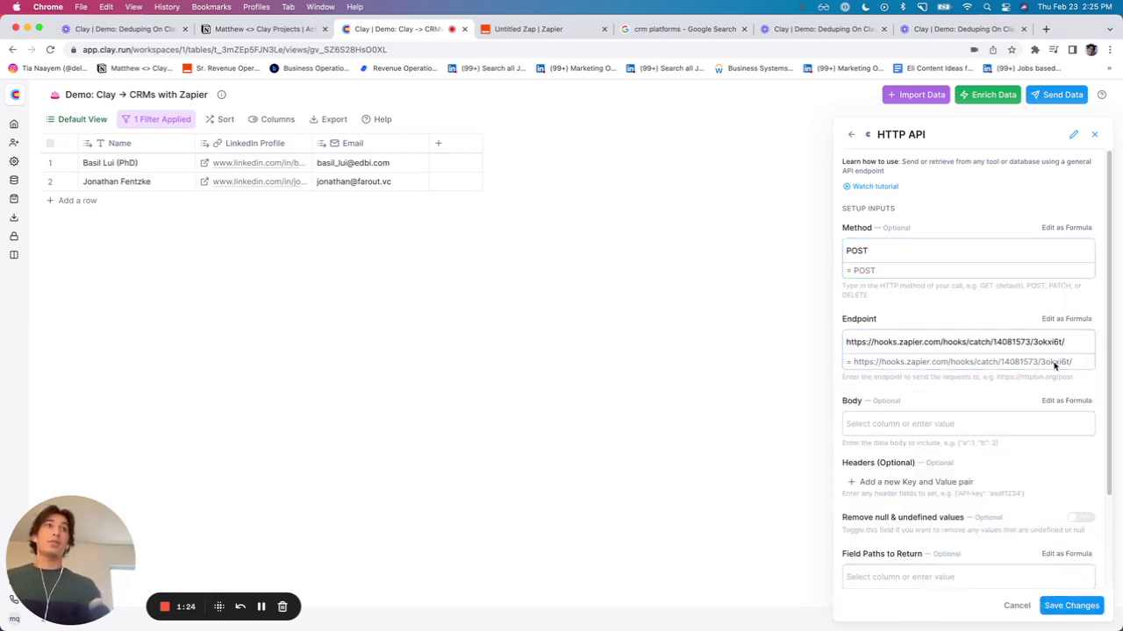
Set the request body to JSON with "email" mapped to the Email column and "name" to the Name column, and save the integration
left_click(526, 29)
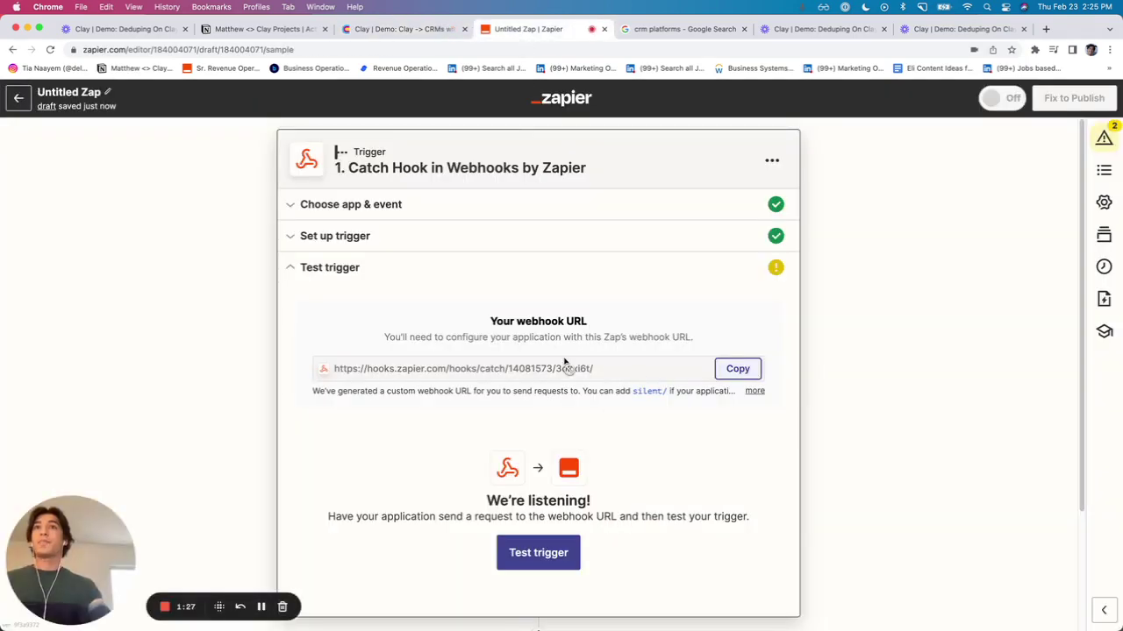
left_click(389, 31)
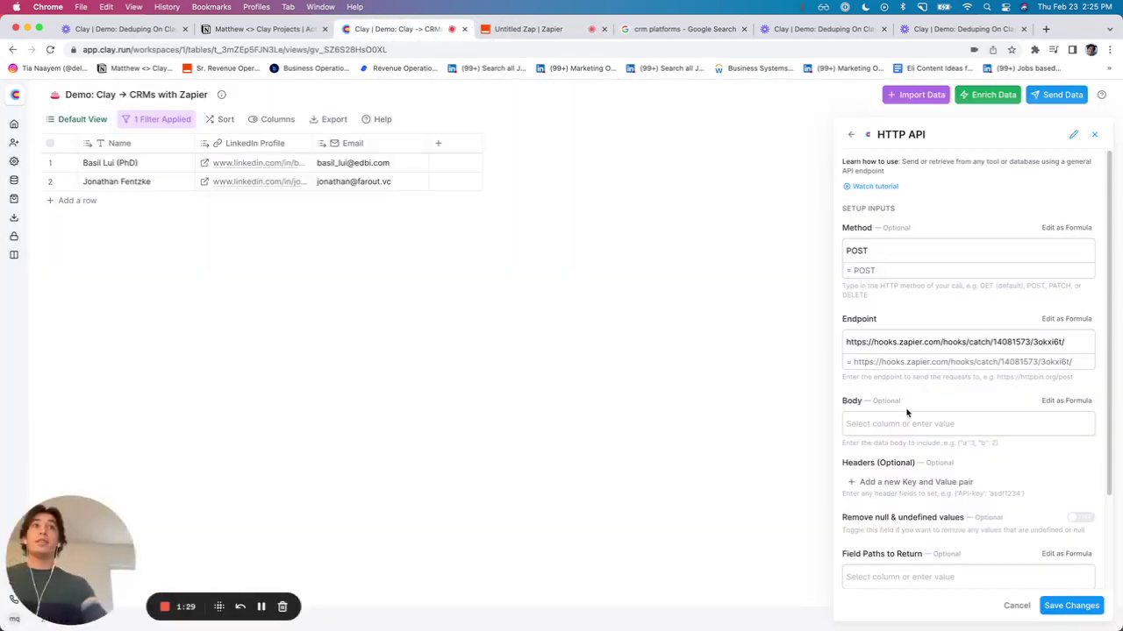
left_click(903, 423)
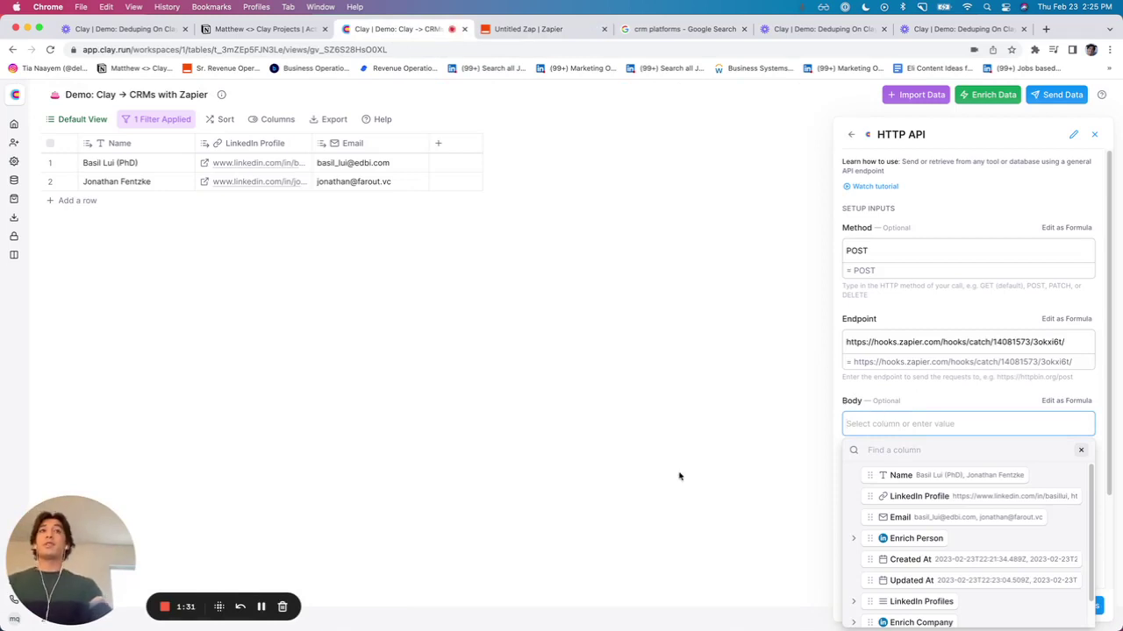
left_click(260, 606)
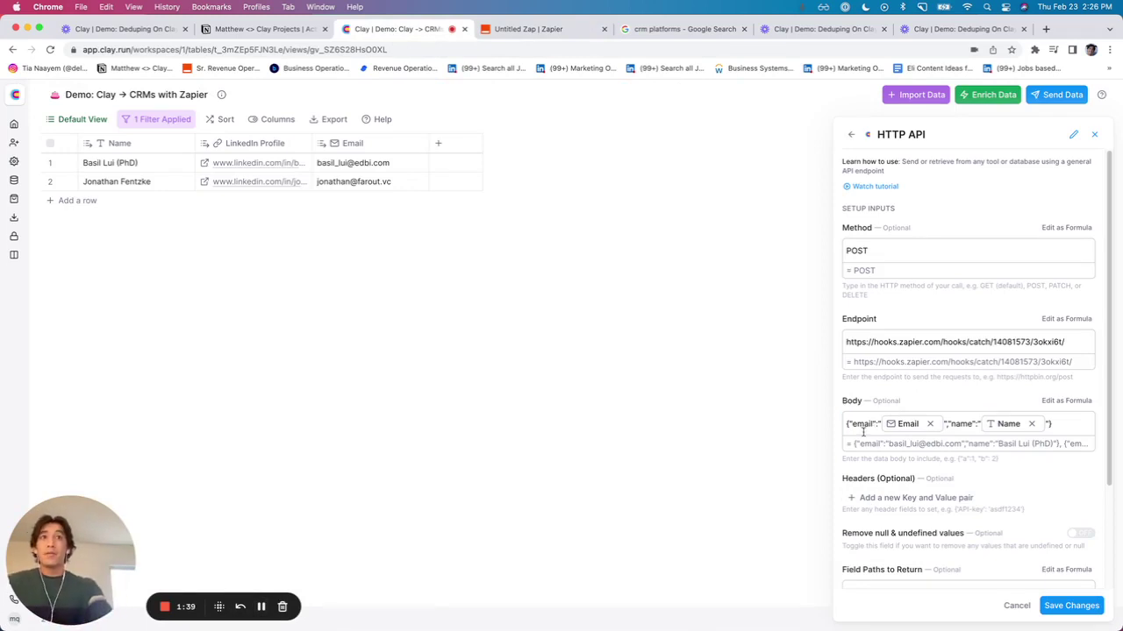
left_click_drag(862, 424, 882, 427)
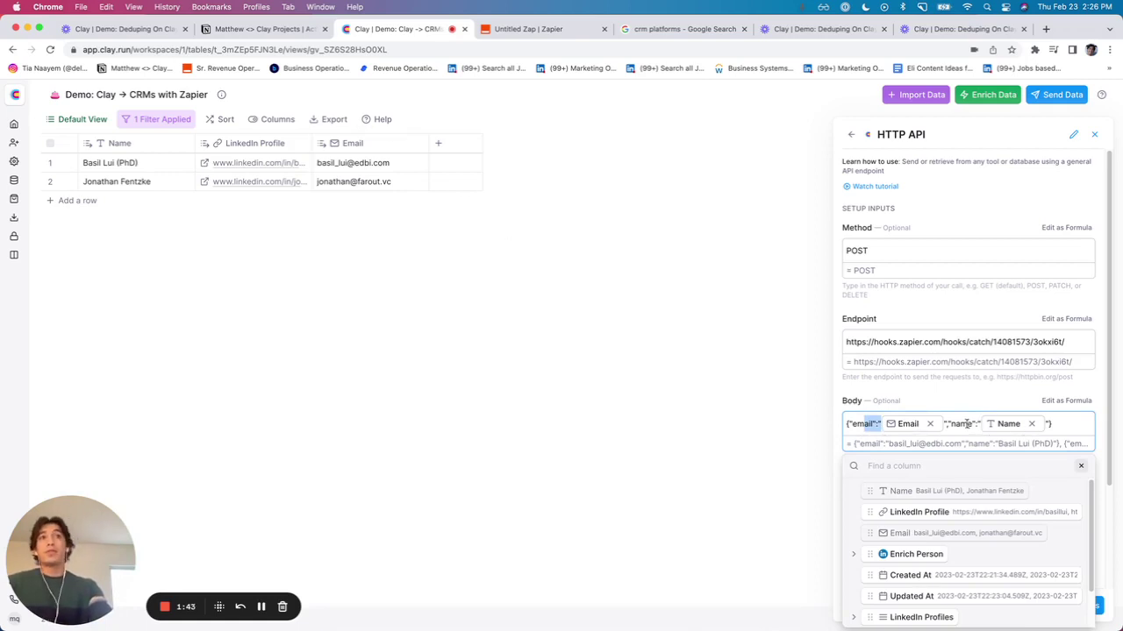
left_click(967, 423)
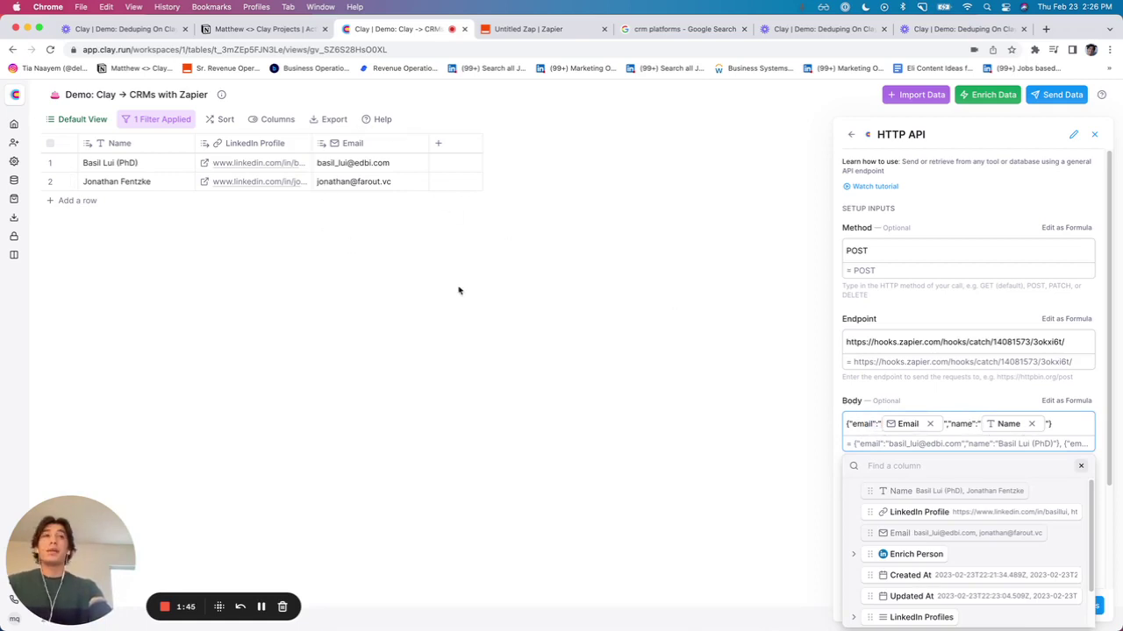
left_click(1081, 466)
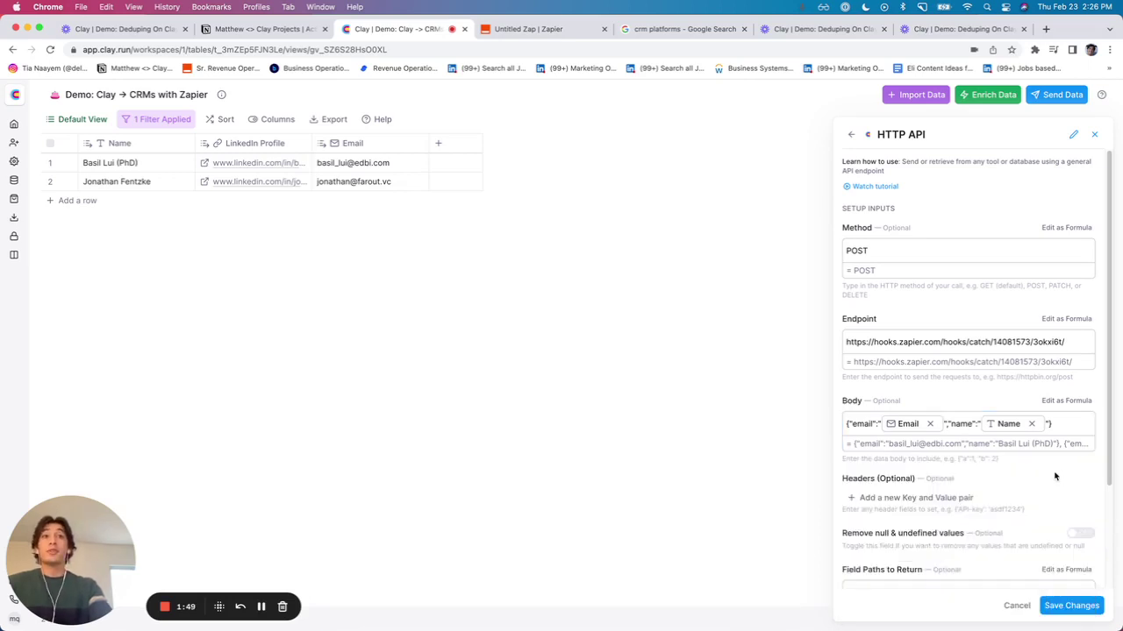
left_click(1084, 611)
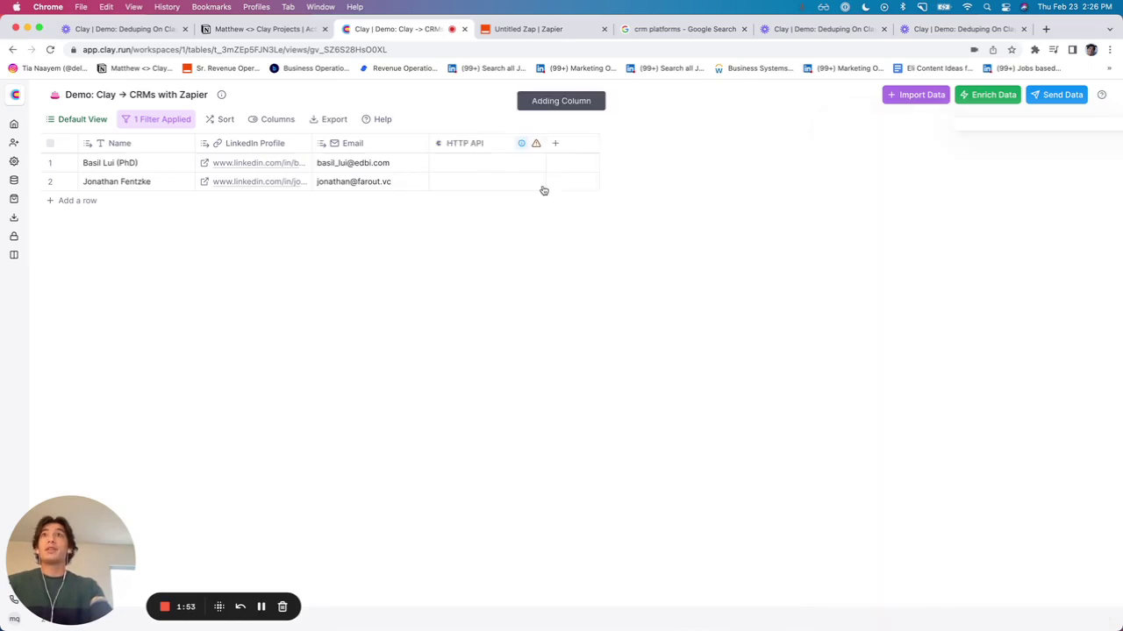
Try the HTTP API on the first row and set the column's custom rate limit to a Request Limit of 5
left_click(520, 163)
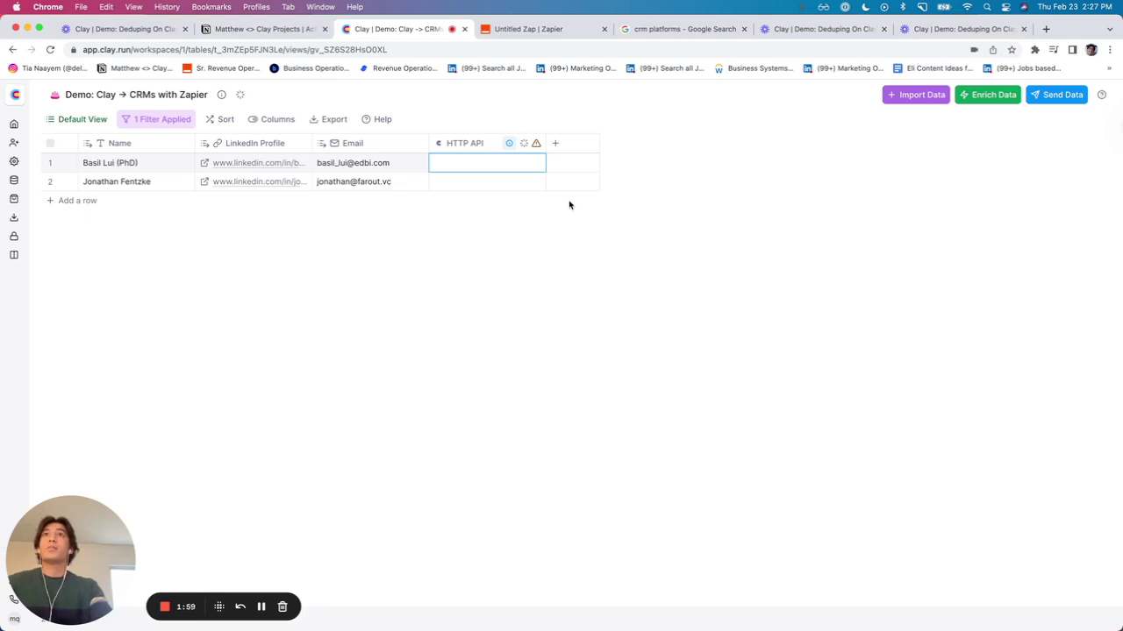
left_click(537, 145)
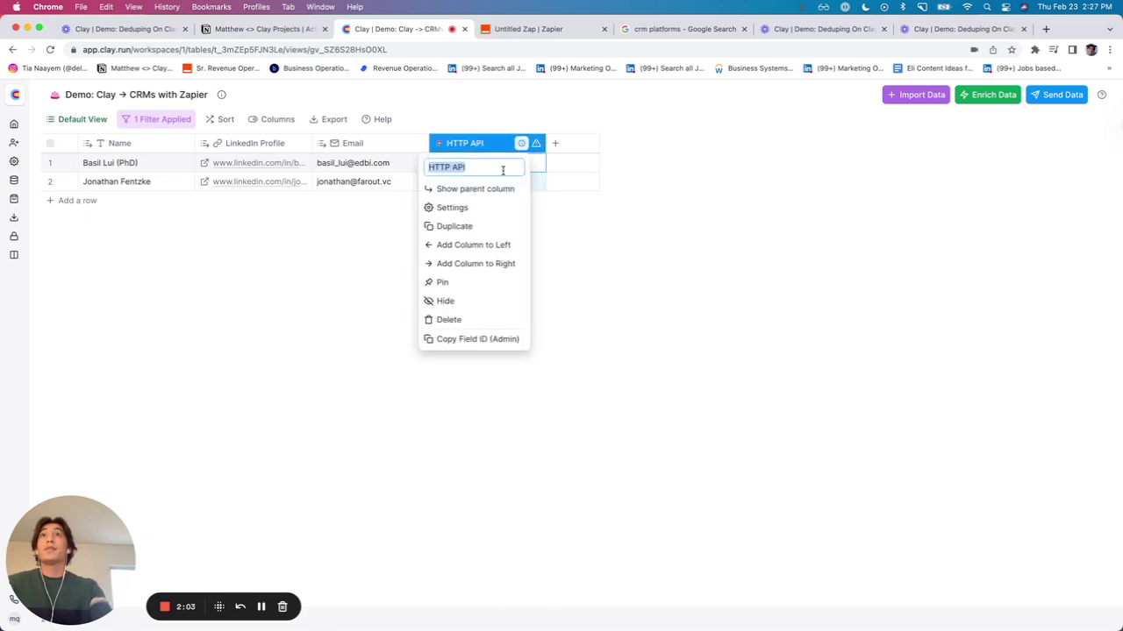
left_click(483, 208)
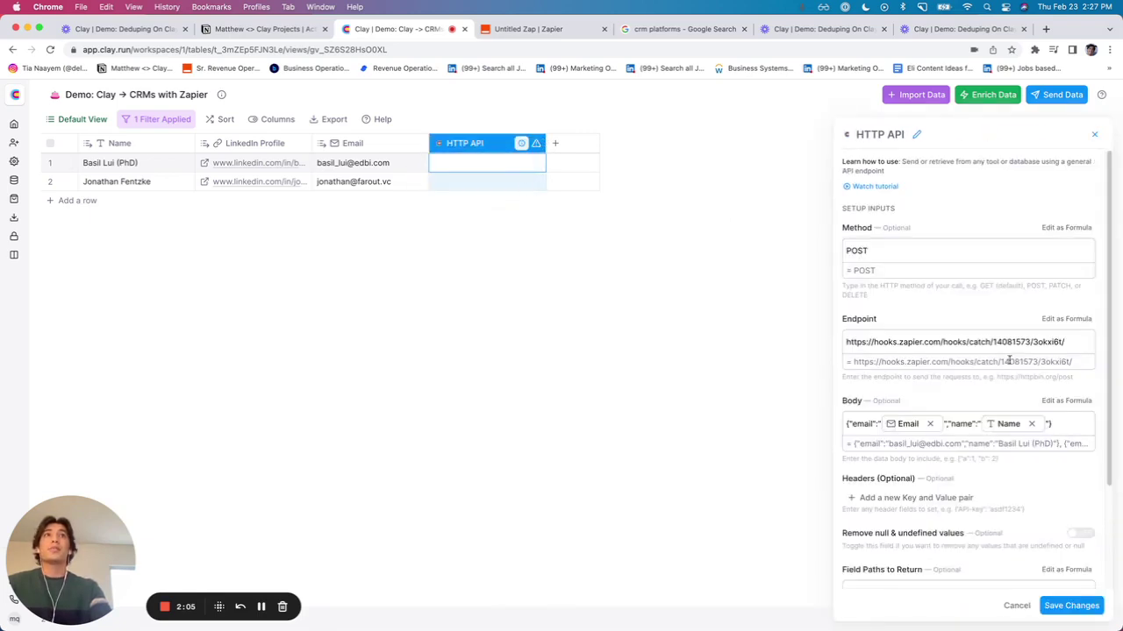
scroll(1001, 400, "down", 3)
left_click(919, 566)
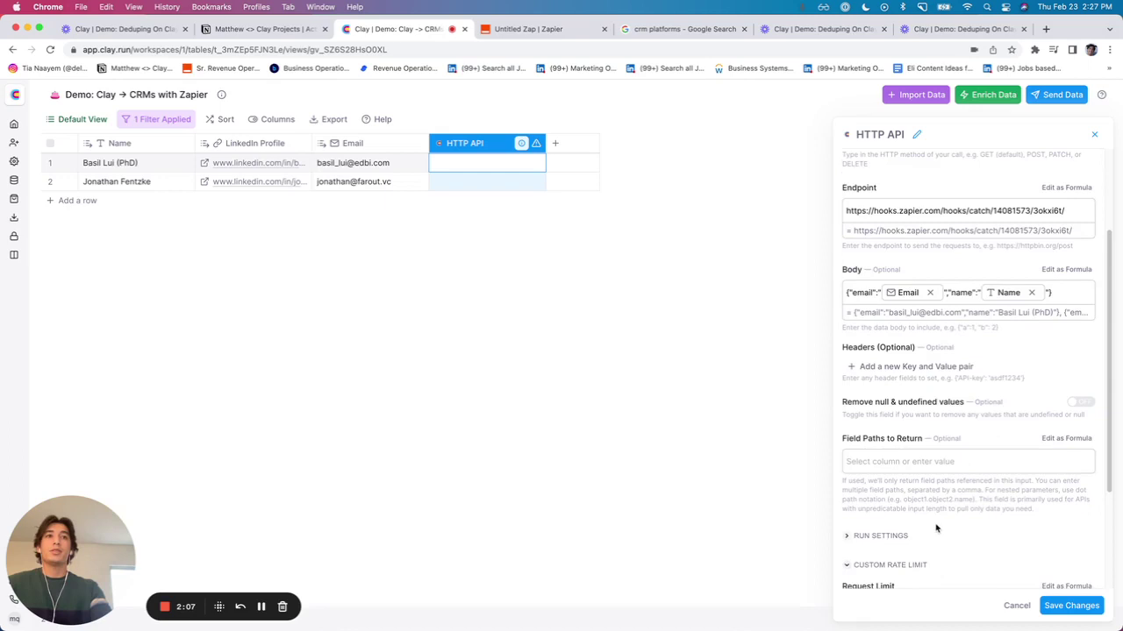
scroll(937, 526, "down", 3)
left_click(965, 454)
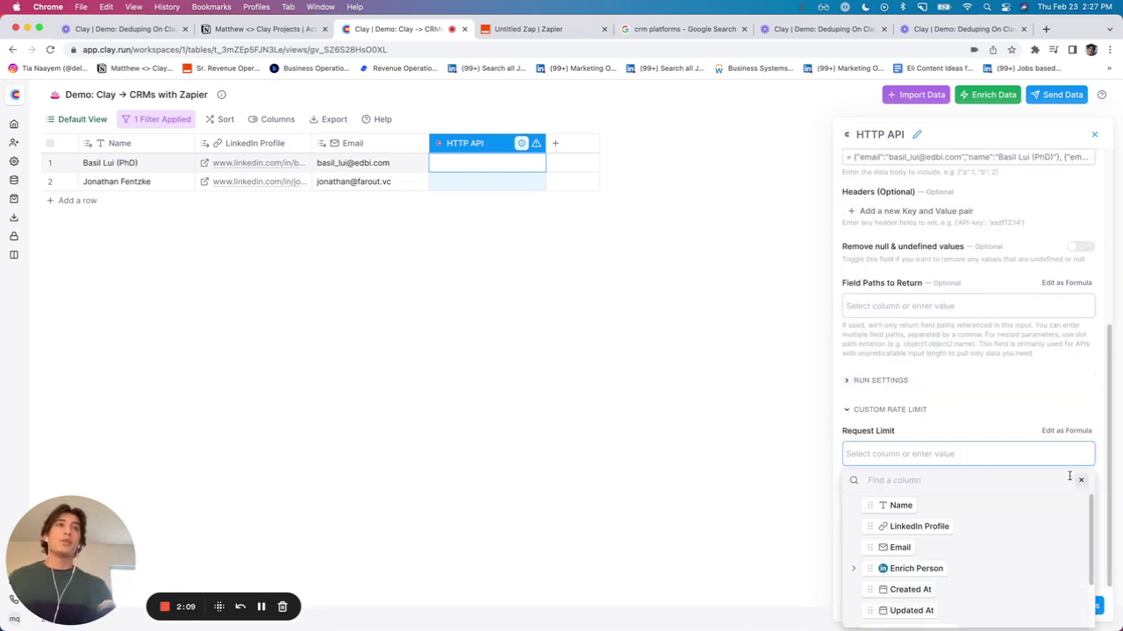
left_click(1042, 453)
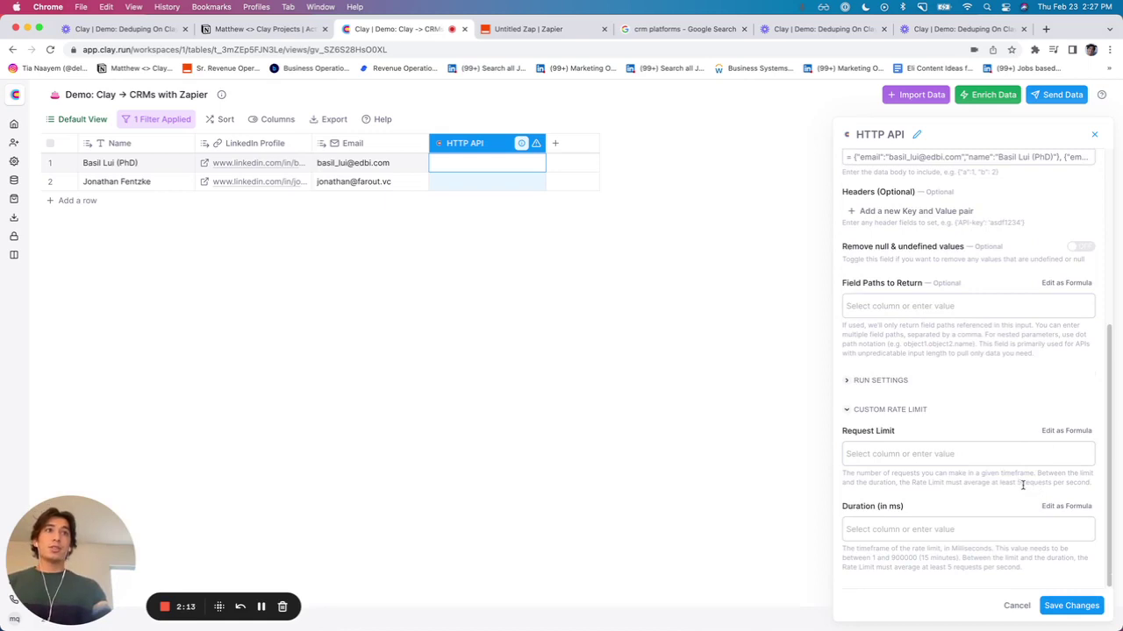
left_click(1004, 456)
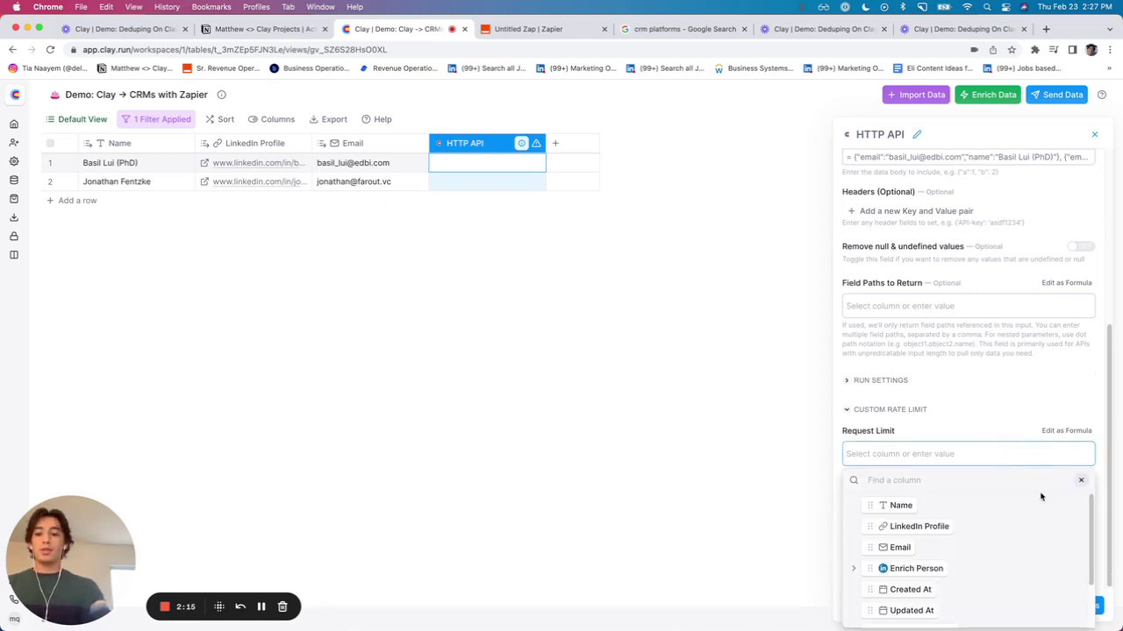
type("5")
left_click(1081, 480)
Set the custom rate limit's duration to 1000 ms and save the HTTP API changes
left_click(998, 529)
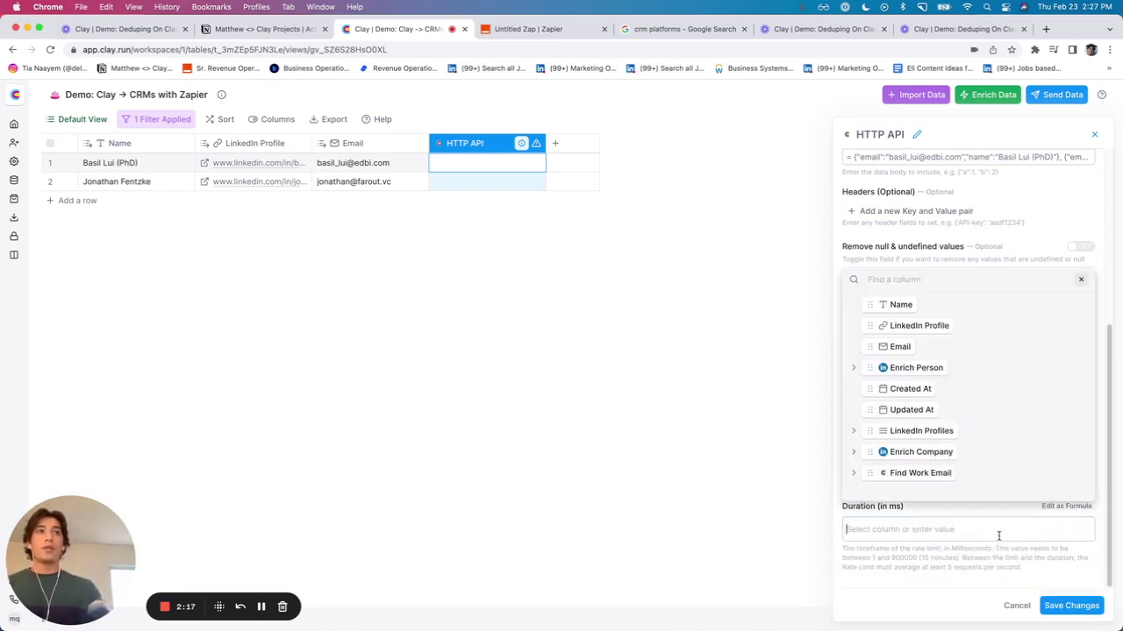
type("100")
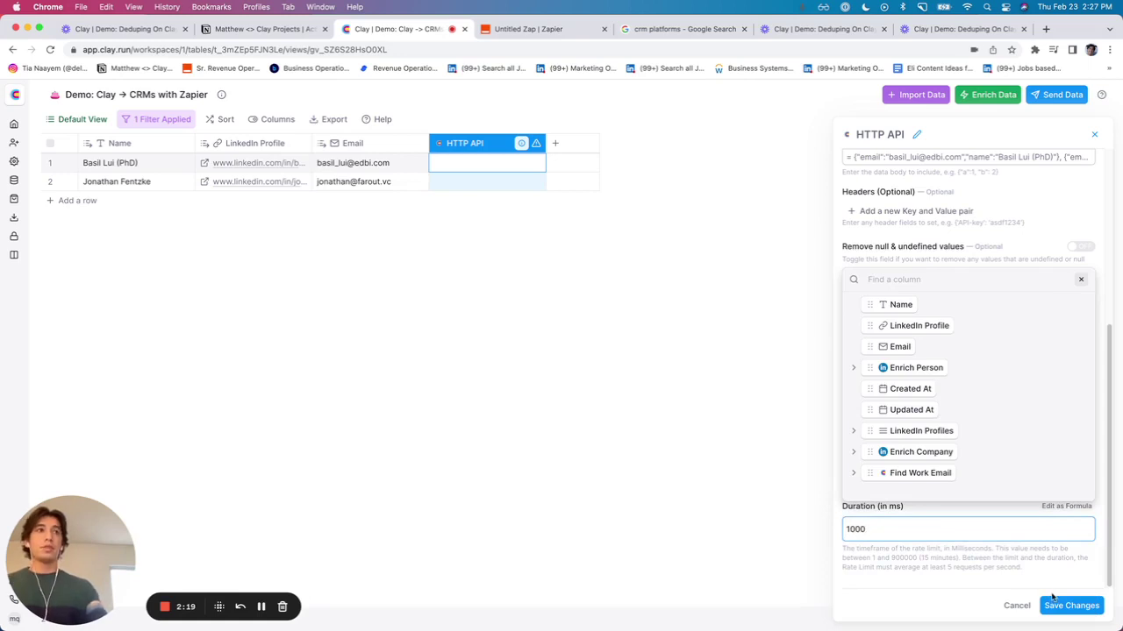
type("0")
left_click(1057, 604)
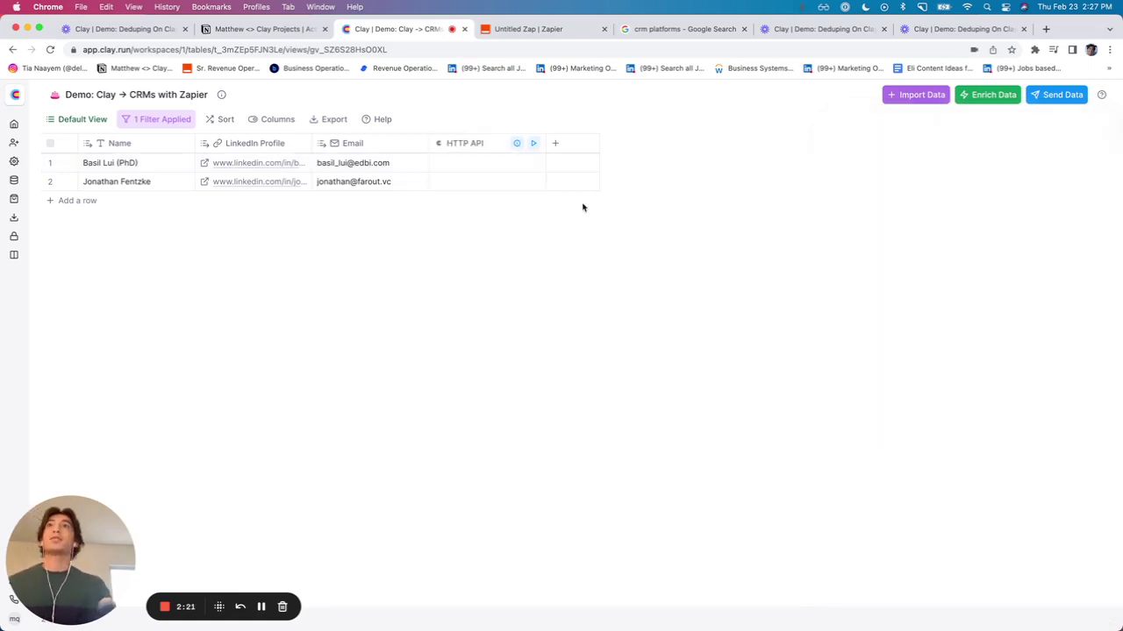
Run the HTTP API for the first row and test the Catch Hook trigger in the Untitled Zap in Zapier
left_click(533, 143)
left_click(515, 168)
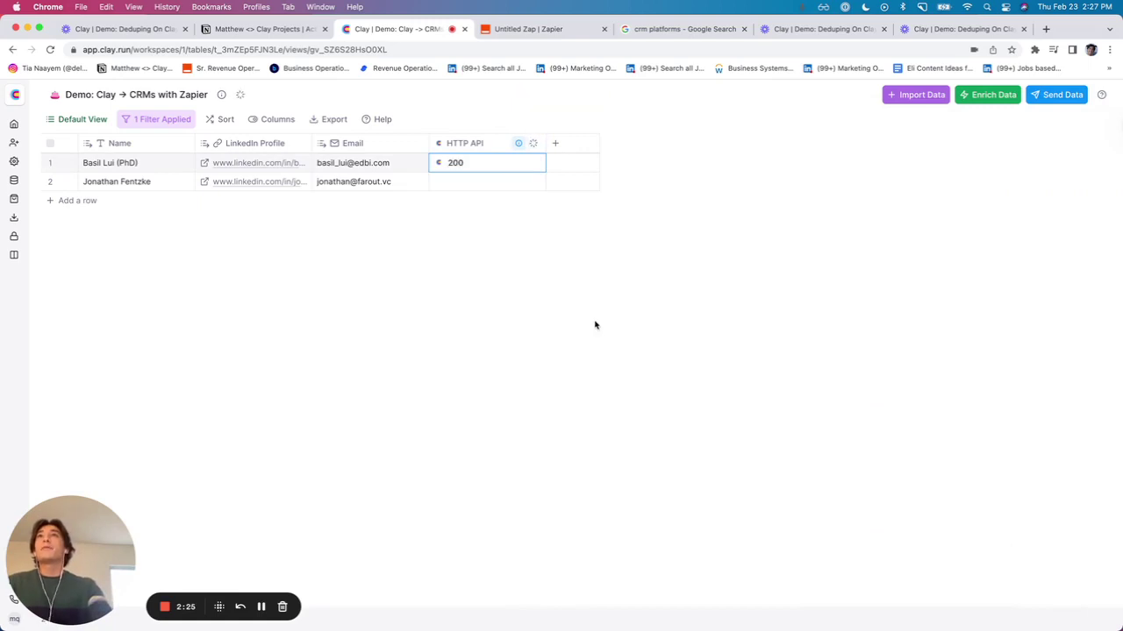
left_click(530, 31)
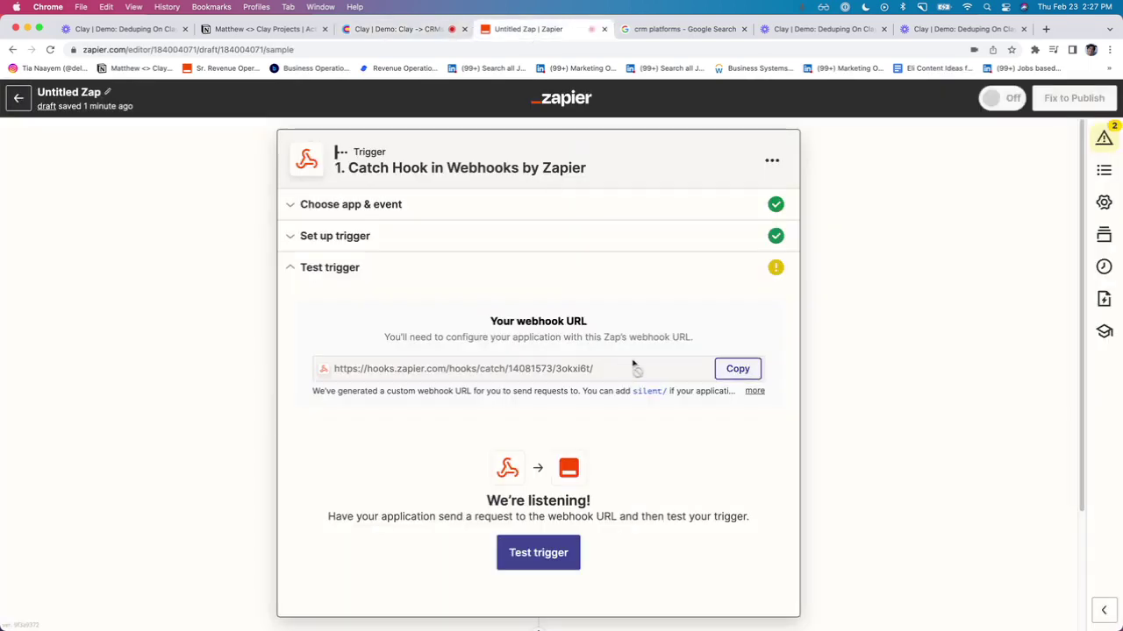
left_click(561, 553)
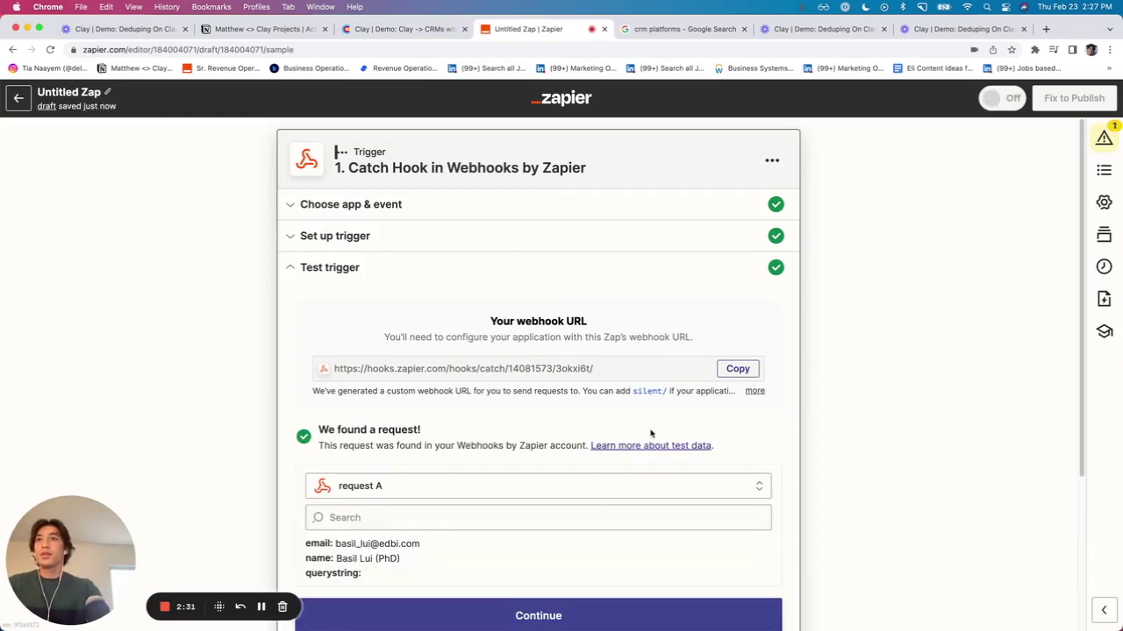
Continue from the trigger test to the Create Record action and open the choice of a different app for it
scroll(429, 535, "down", 1)
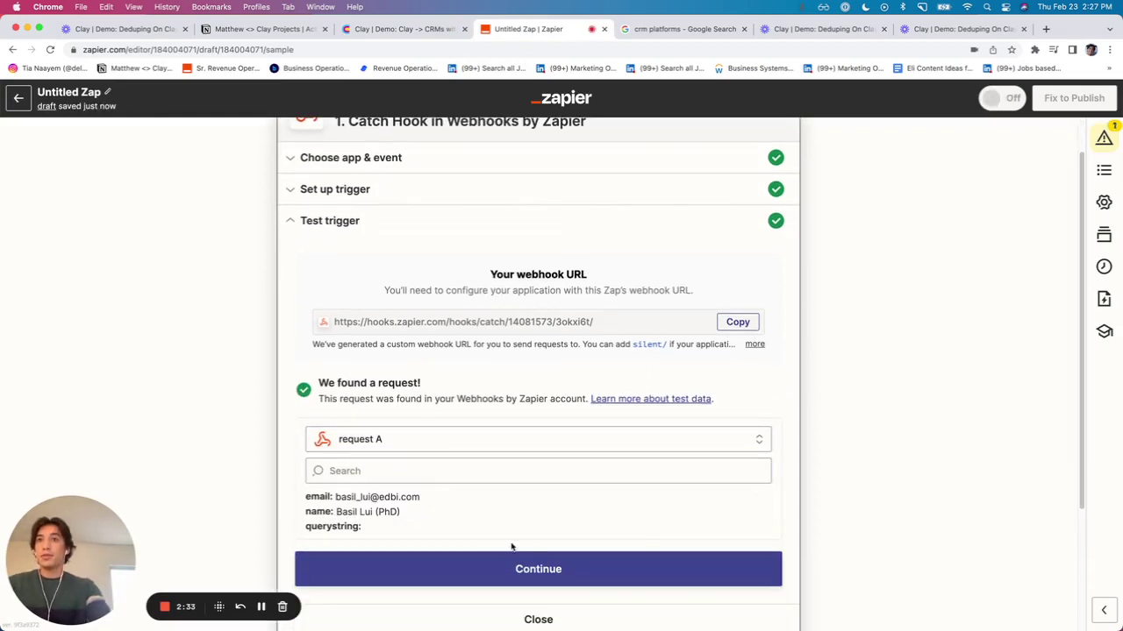
scroll(511, 547, "down", 1)
left_click(550, 521)
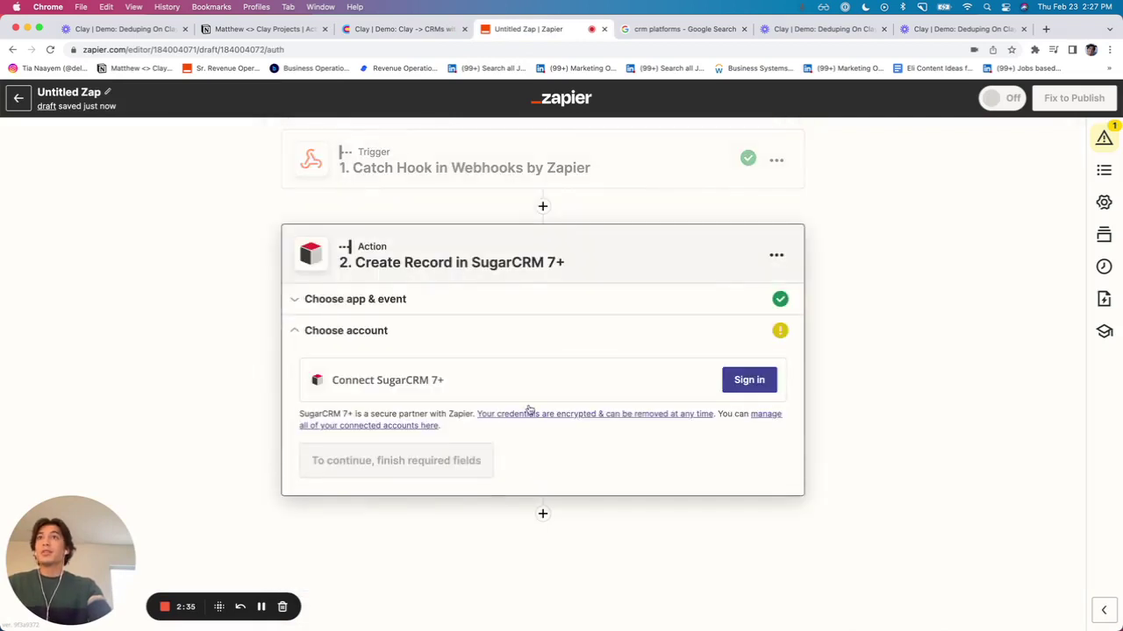
left_click(496, 297)
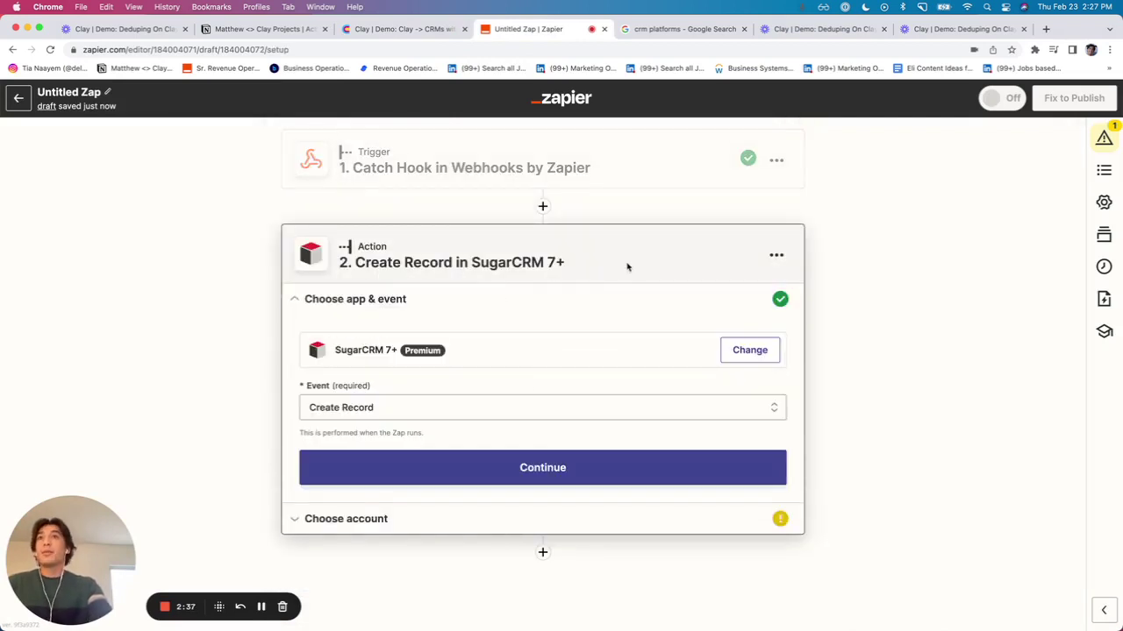
left_click(748, 349)
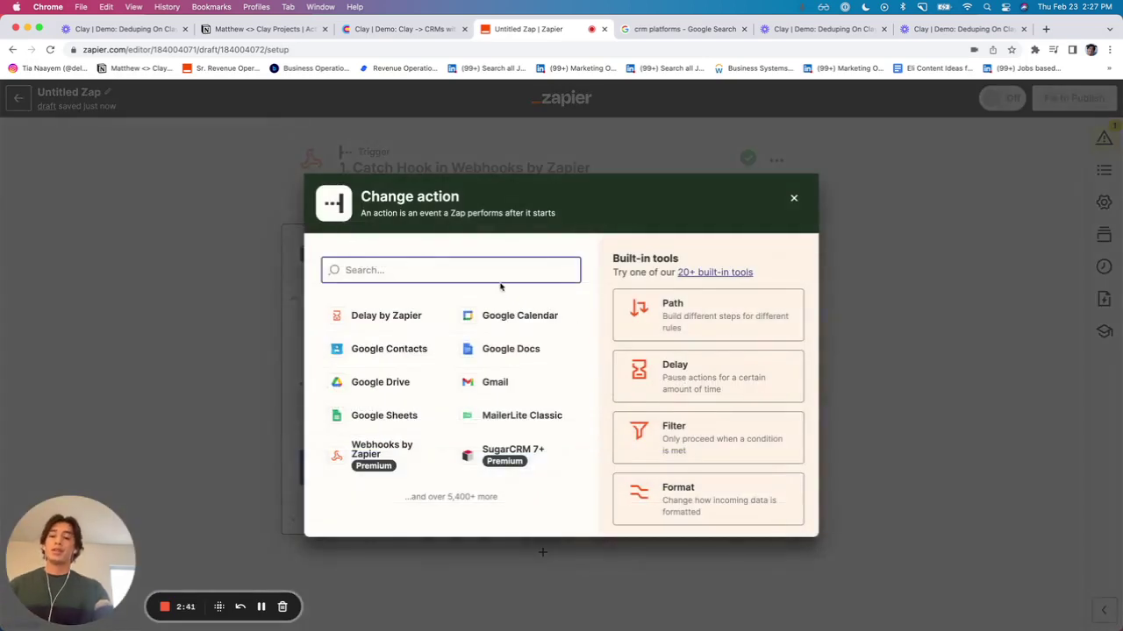
type("cm")
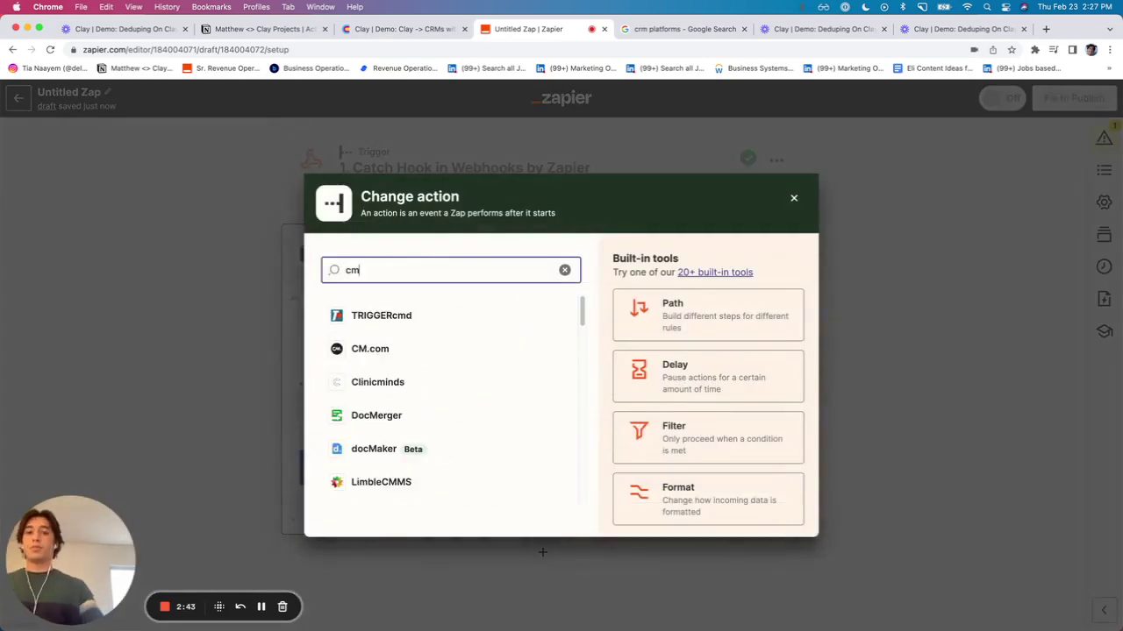
key("BackSpace")
type("m")
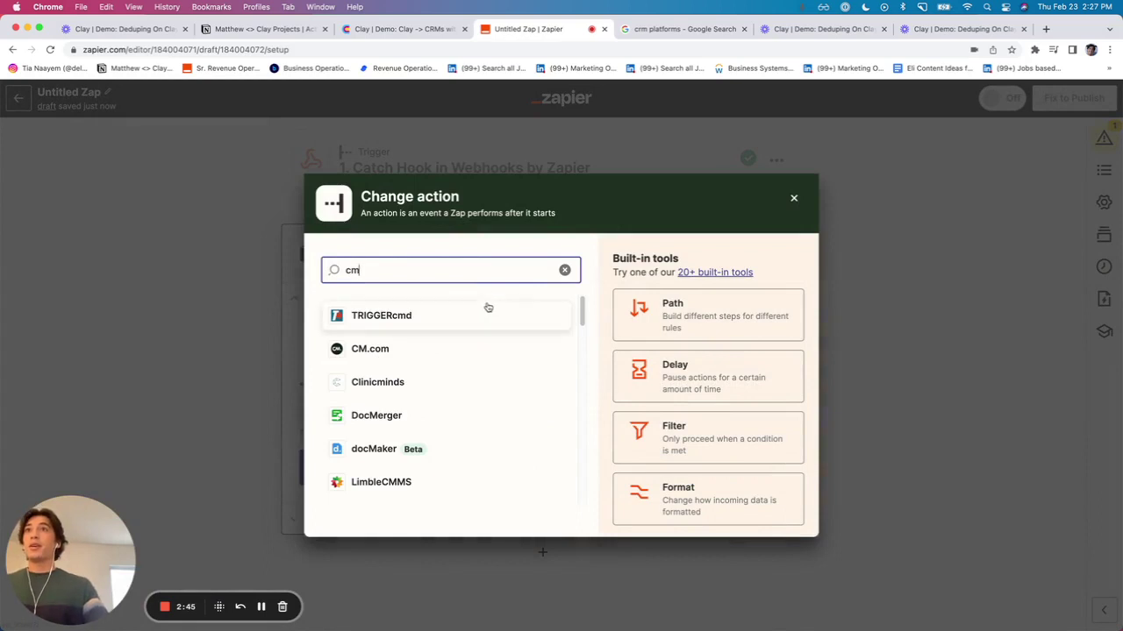
scroll(466, 305, "down", 3)
scroll(465, 326, "up", 3)
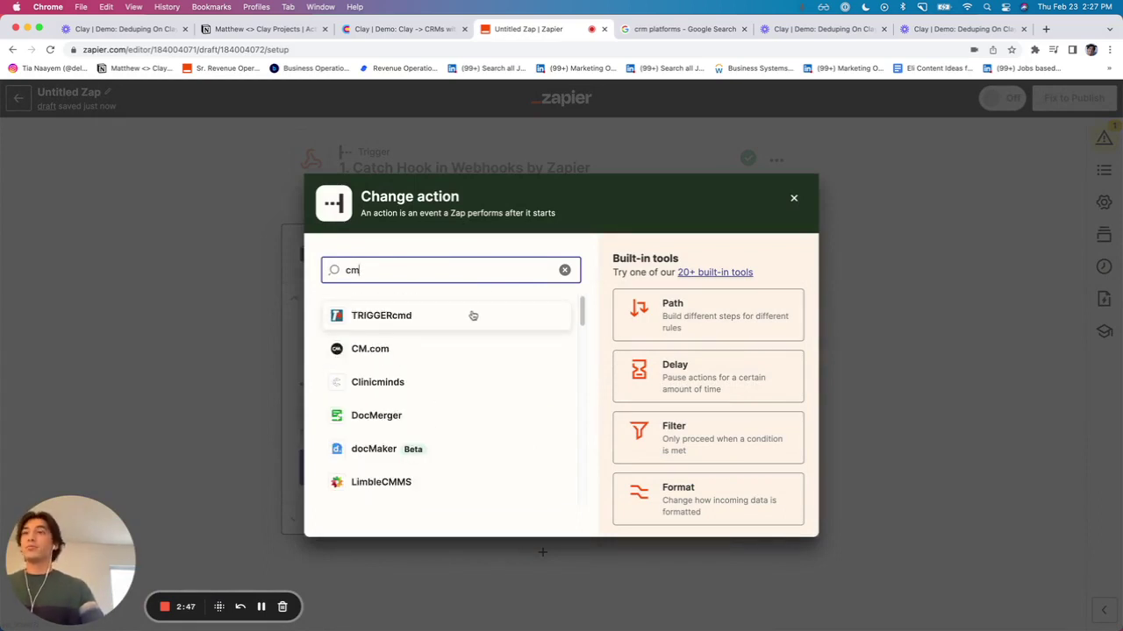
Search the action apps for "sugar" and choose SugarCRM 7+
key("super+a")
type("sugar")
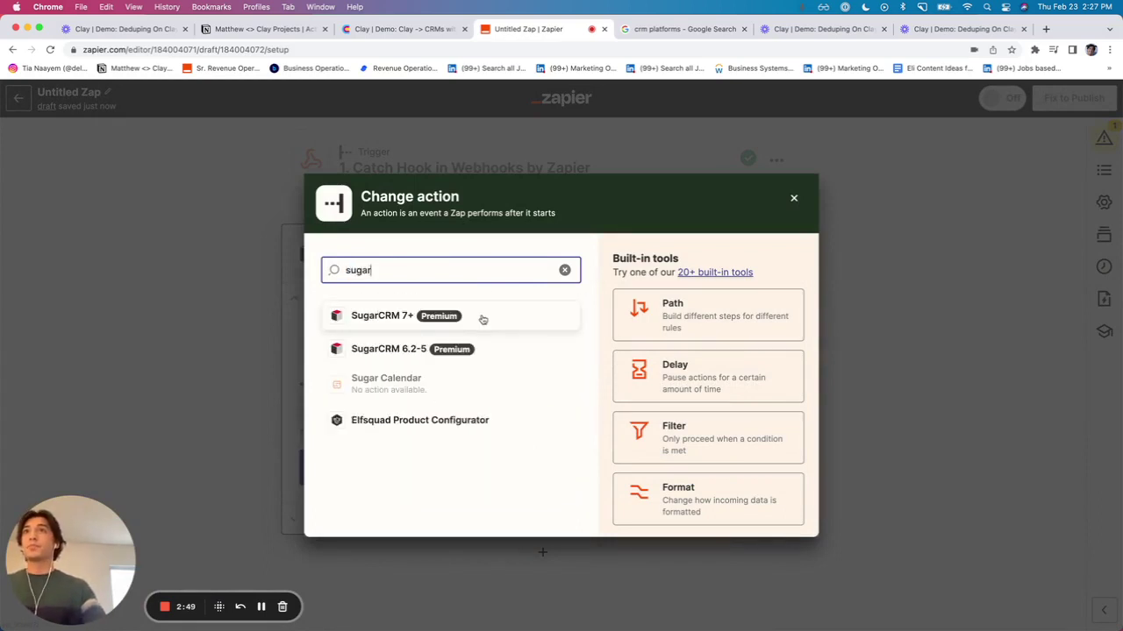
left_click(498, 316)
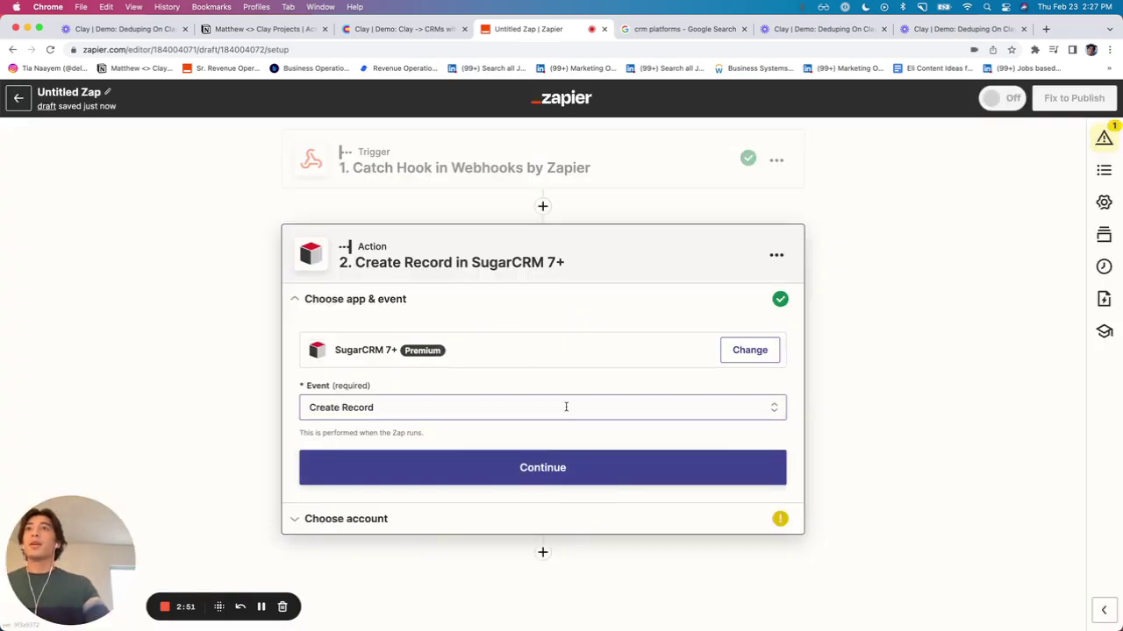
Review the event options of the SugarCRM 7+ action, keep Create Record and continue
left_click(470, 409)
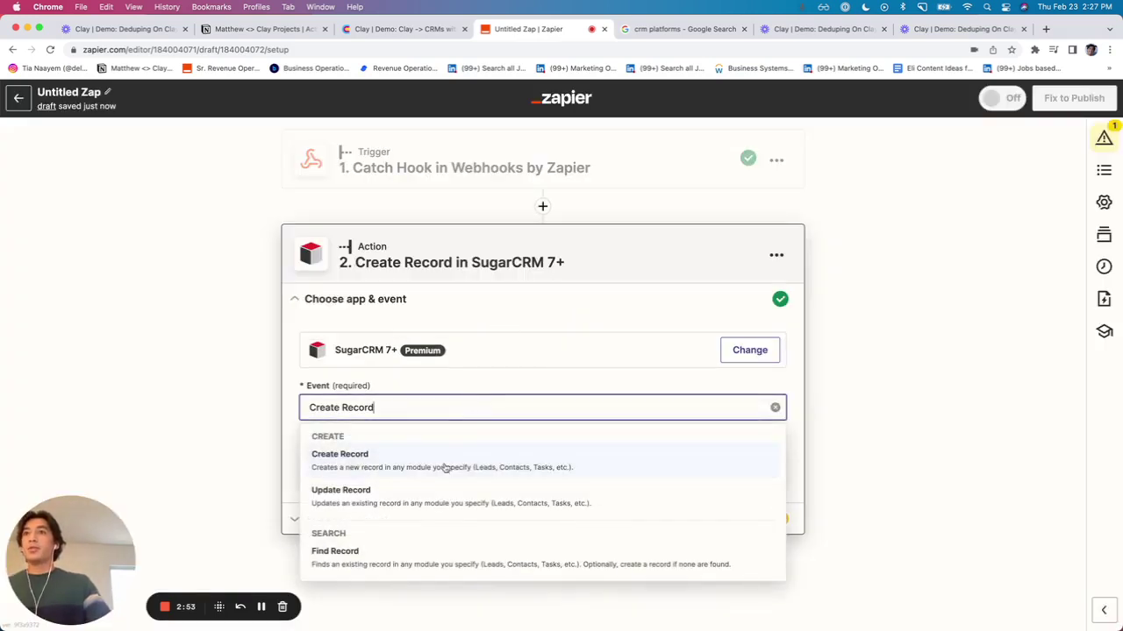
left_click(504, 384)
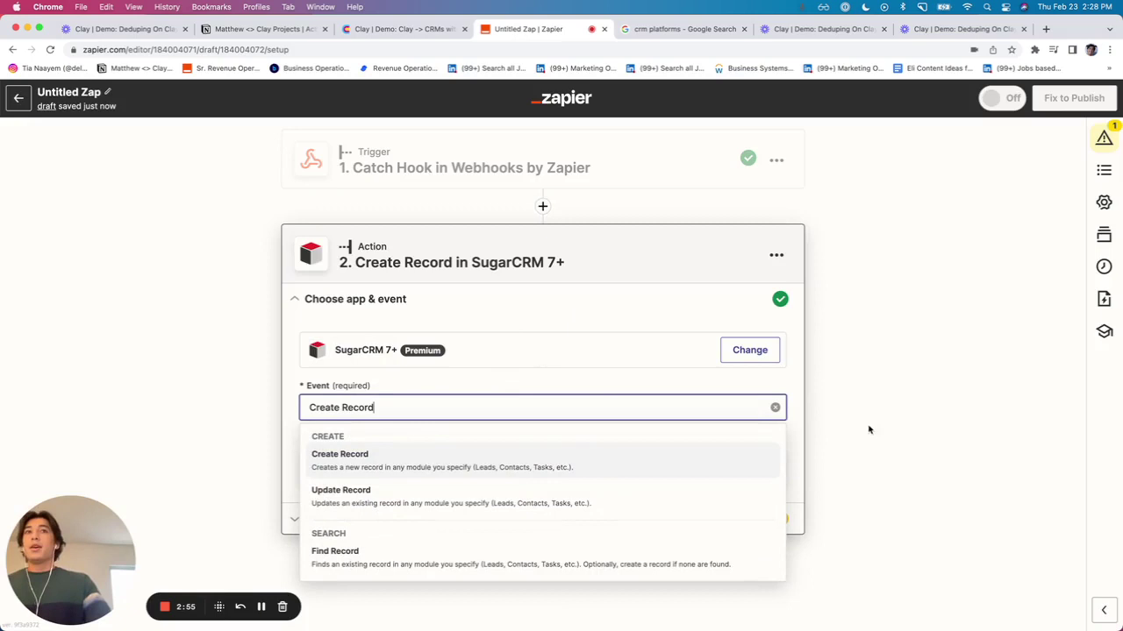
left_click(951, 419)
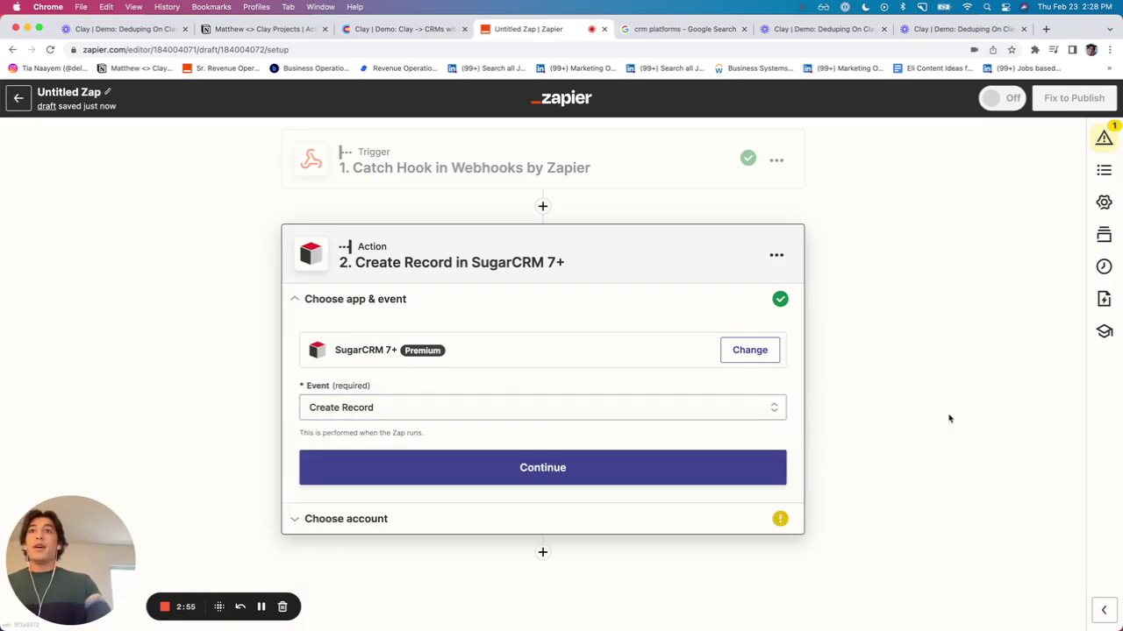
left_click(564, 466)
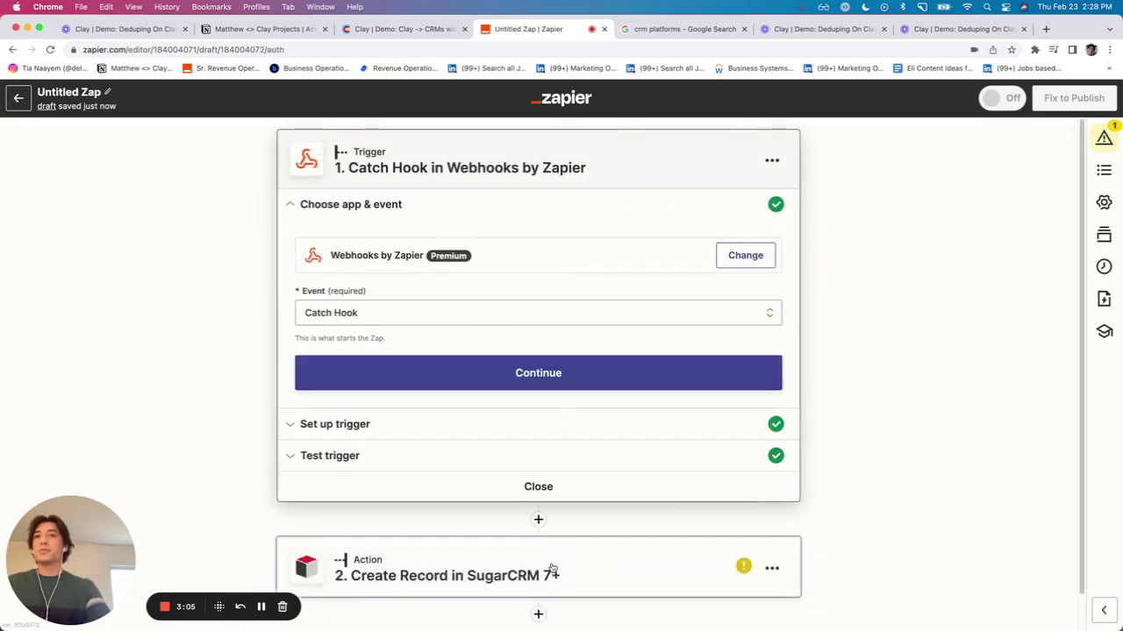
Reopen the Create Record in SugarCRM 7+ action and switch back to the Clay table
left_click(527, 574)
left_click(415, 30)
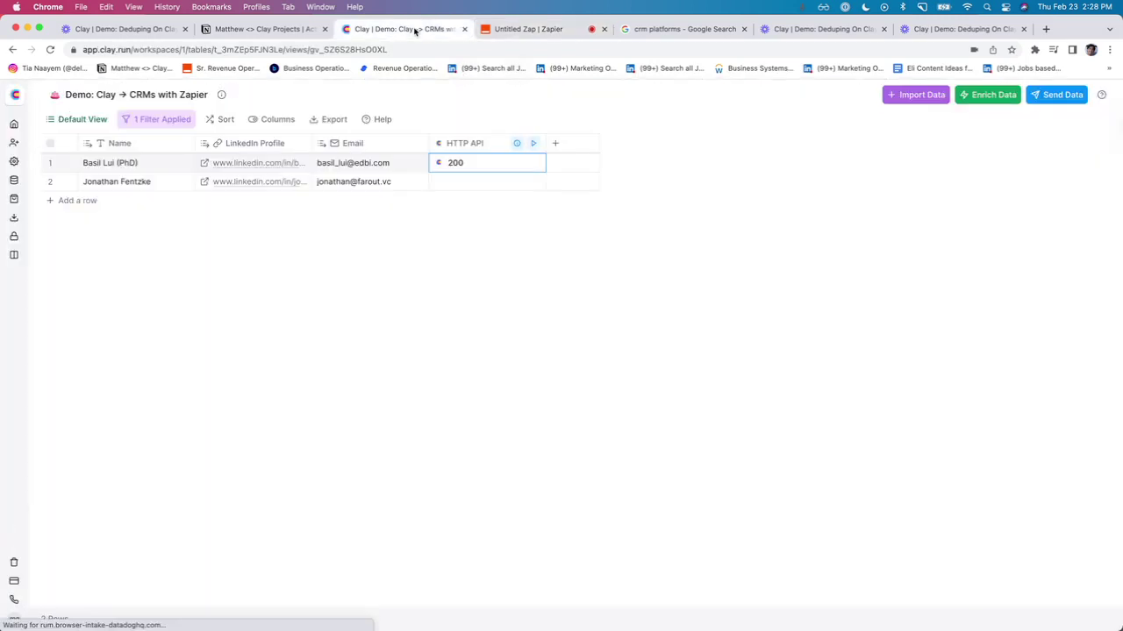